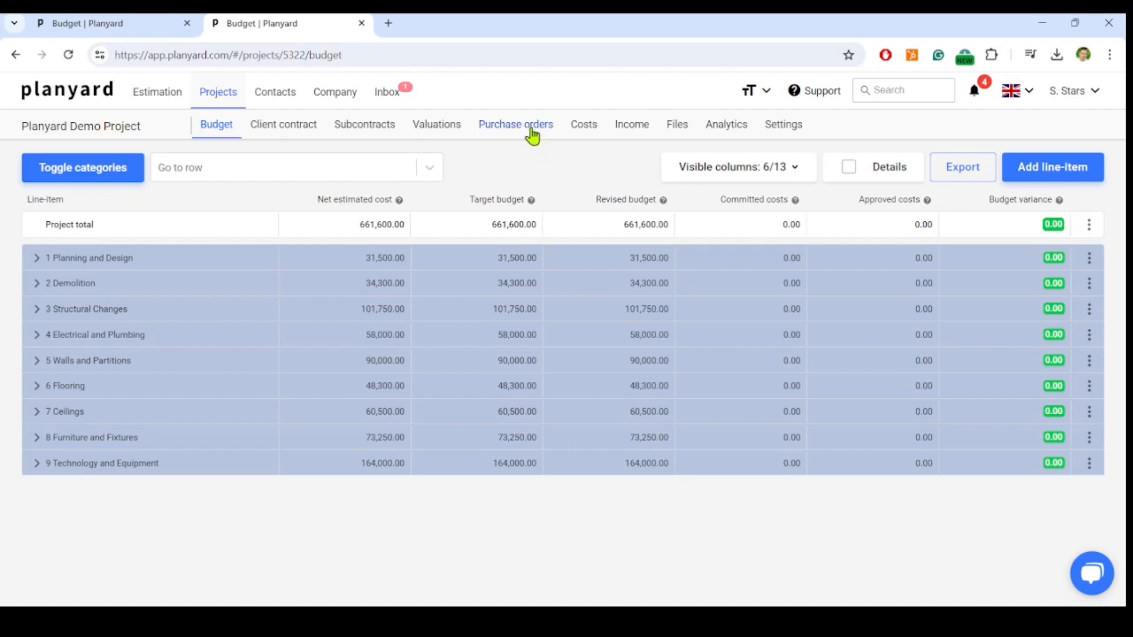
- Create a new purchase order in the project and set its reference number to demo-PO-001
click(531, 131)
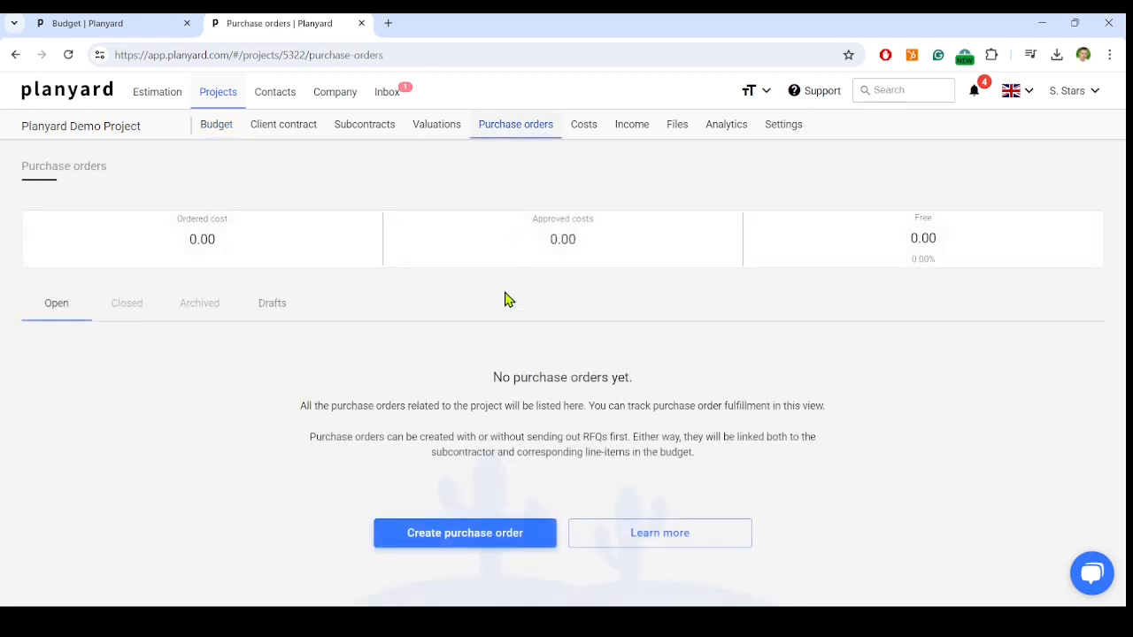
click(481, 542)
click(235, 220)
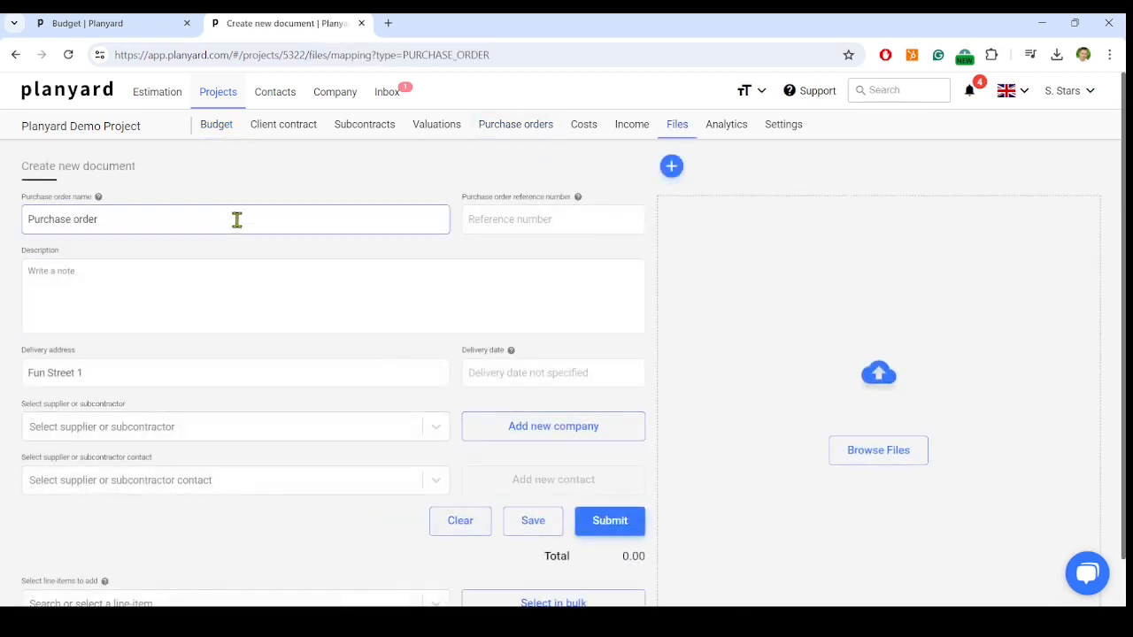
click(521, 221)
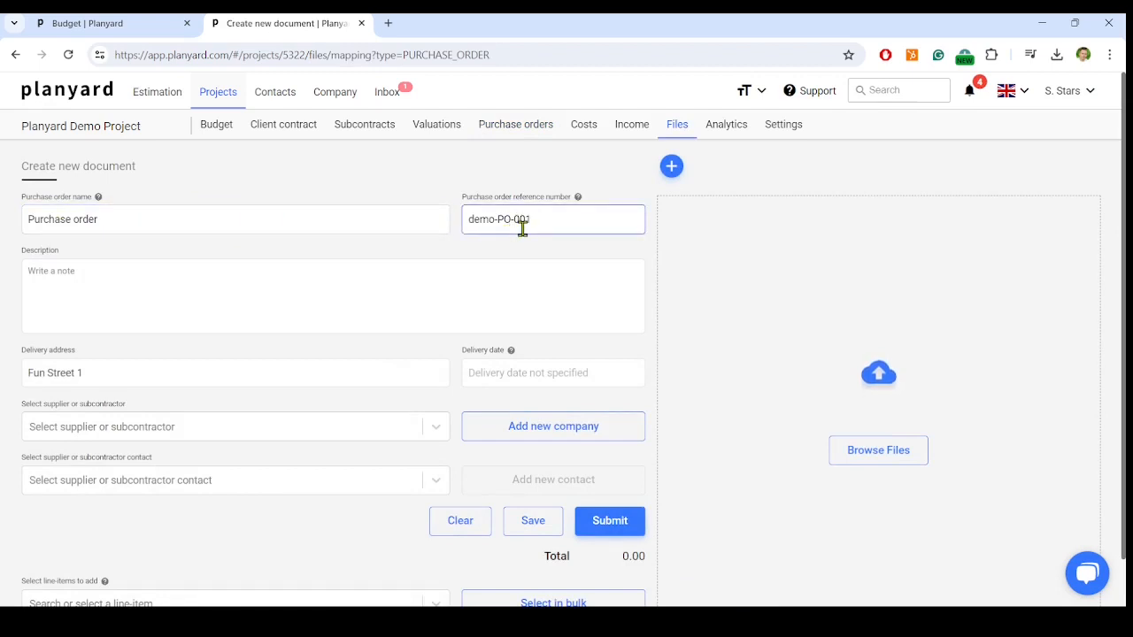
click(197, 232)
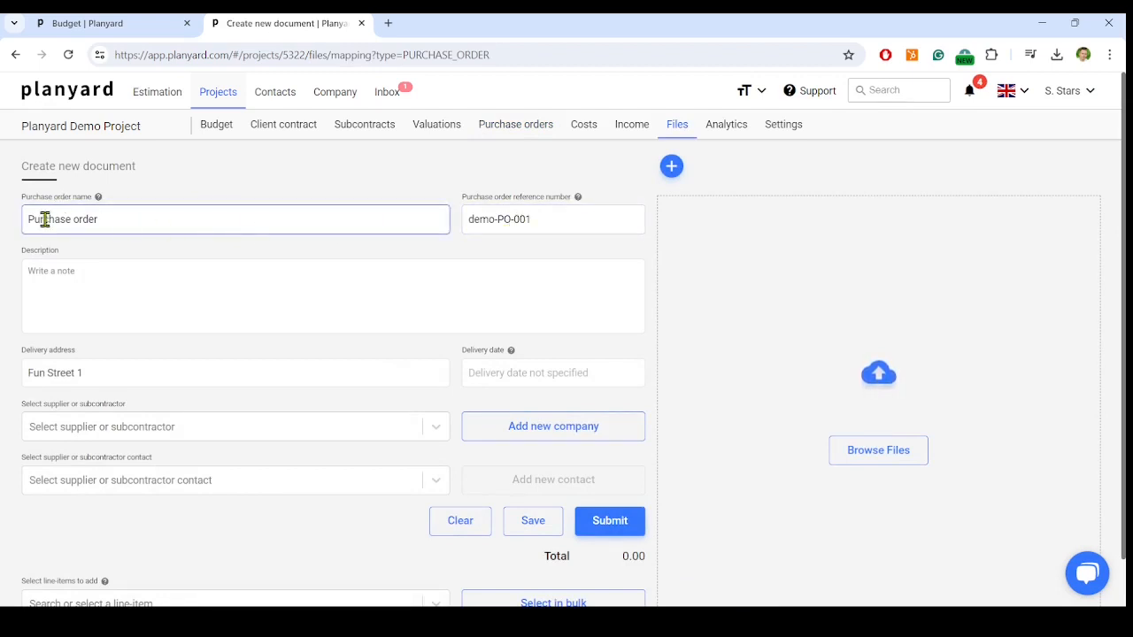
click(489, 220)
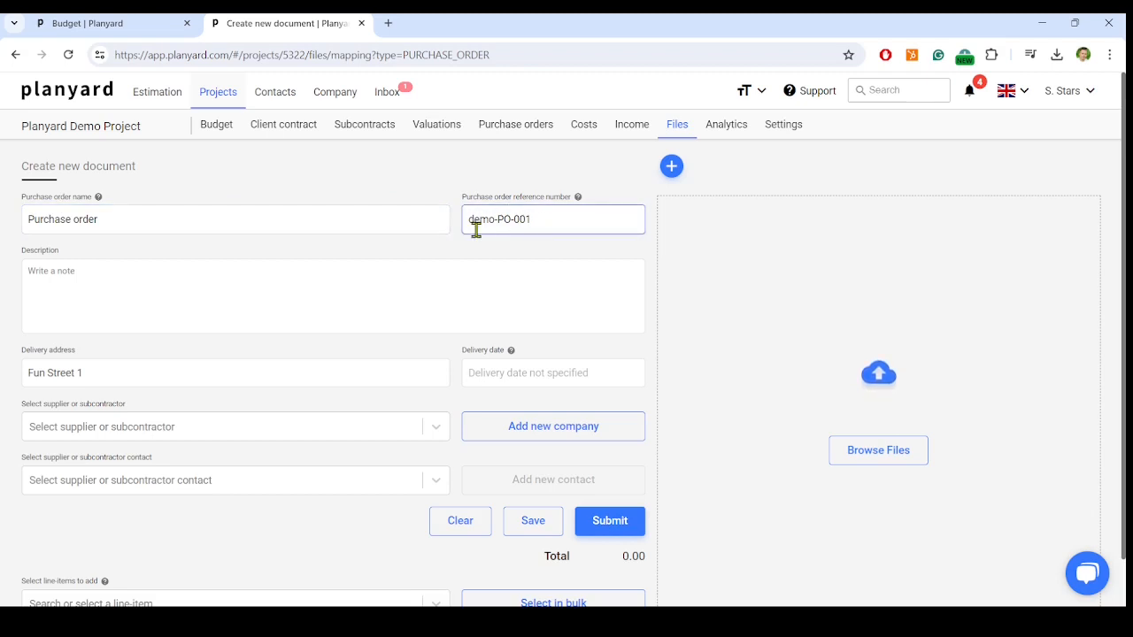
- Paste the purchase order letter tips into the description and set the delivery date to 30 Apr 2024
click(304, 278)
text(Tips for writing a purchase order letter Below are a few ideas to help you prepare your purchase order letter:  Make it timely. Be sure to send the letter once you've confirmed the details for your prospective purchase. Include payment details. Alert the buyer to any necessary information about how you plan to pay for the goods. Mention previous communications. Alert the recipient to any critical communications you've exchanged before sending this letter. Provide order specifications. Include details about how and when you want the orders delivered in your letter. Use professional language. A purchase order letter uses formal language without slang or other speech expressions. Work from a template. Once you create a purchase order letter, save it for later use so you don't have to start over each time you send one. Make it short. A purchase order letter typically contains enough information to fill one page or less.)
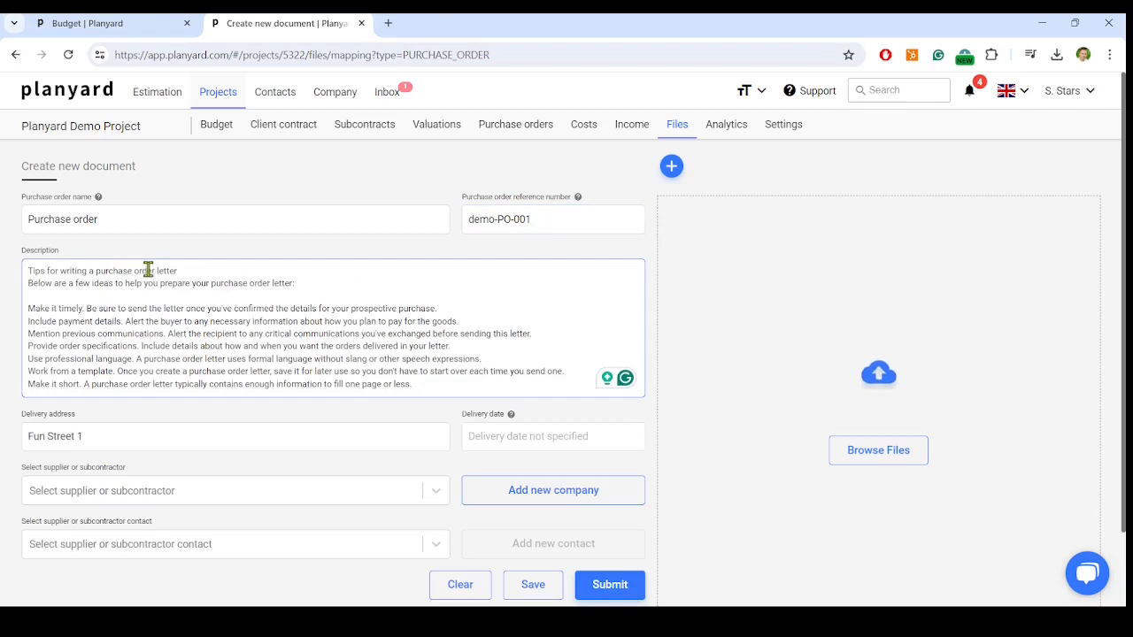
click(650, 409)
scroll(651, 411, down, 1)
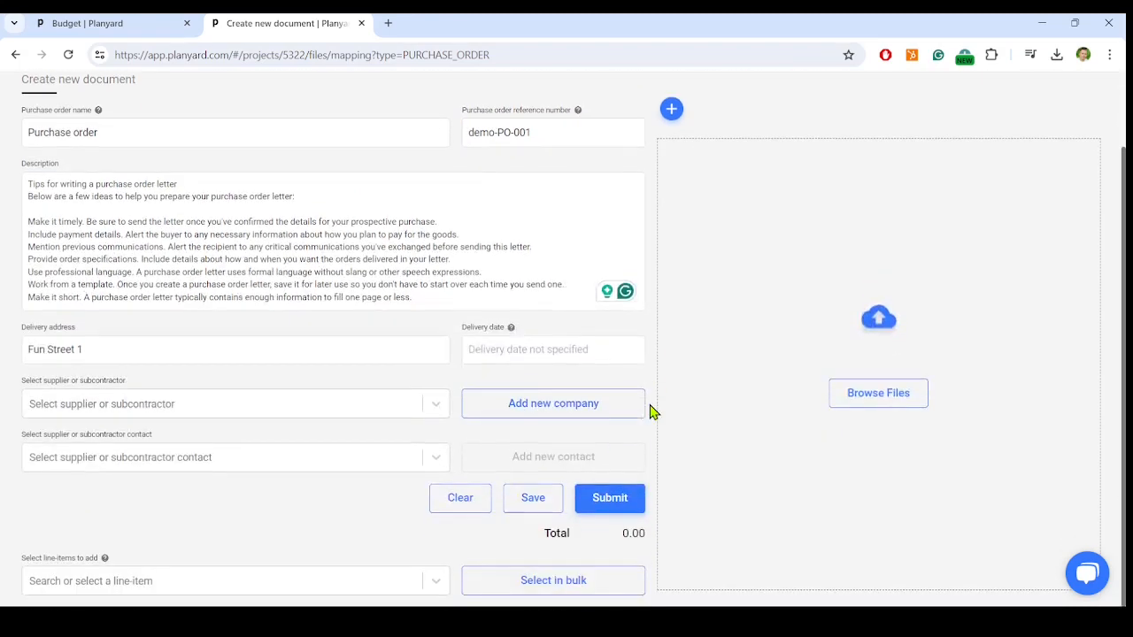
click(514, 354)
click(420, 416)
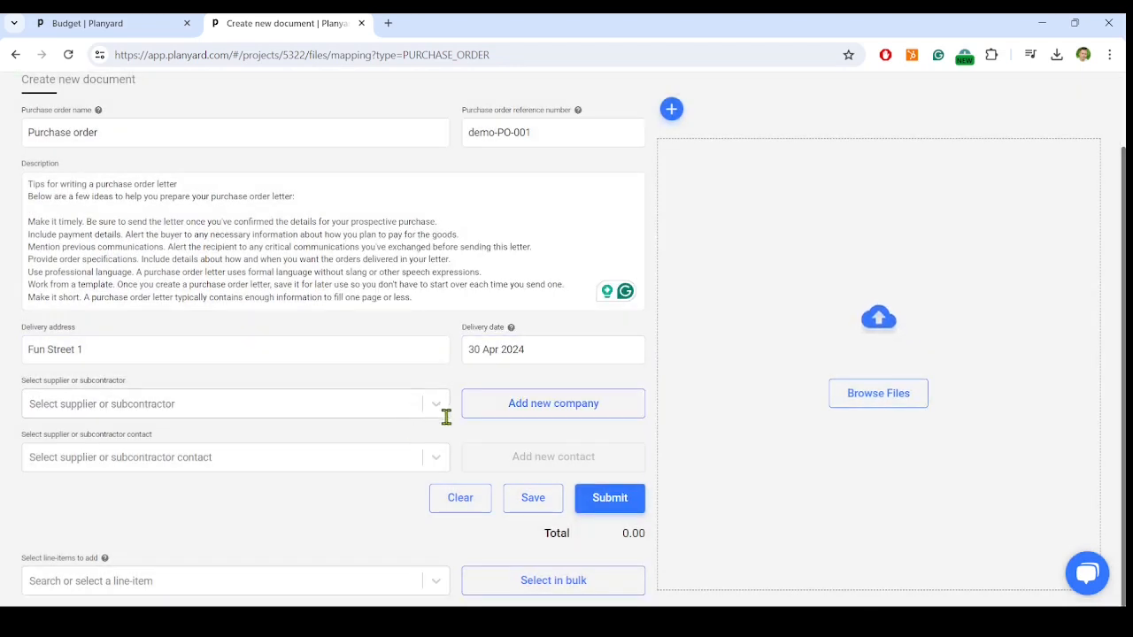
- Choose [DEMO] Electric Inc. as the supplier and select the first listed person as its contact
click(440, 408)
click(208, 440)
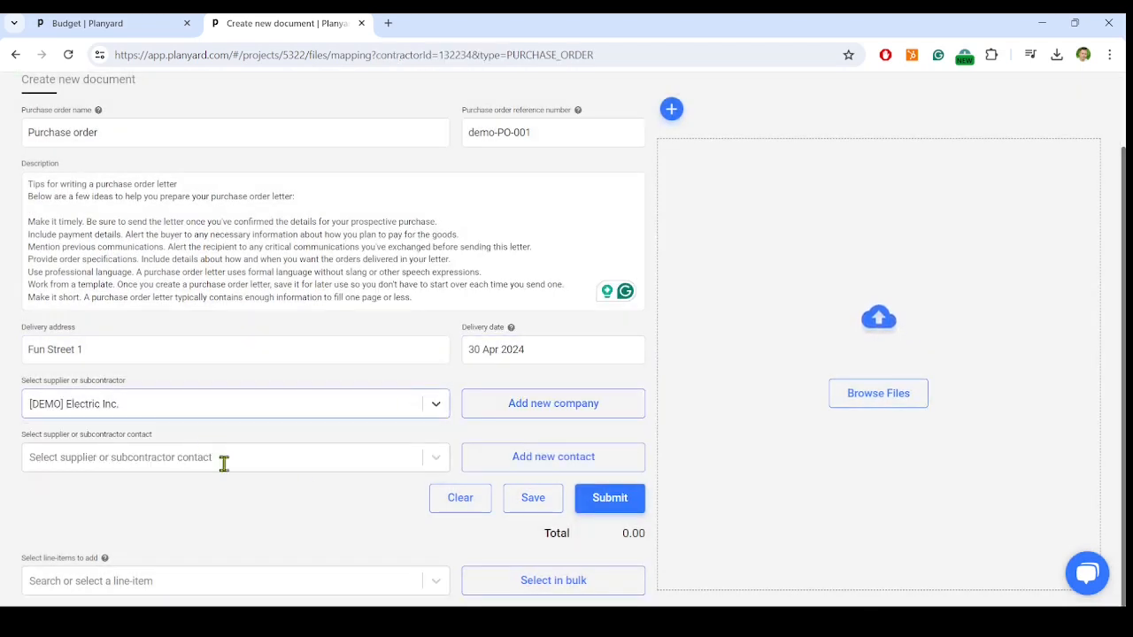
click(434, 460)
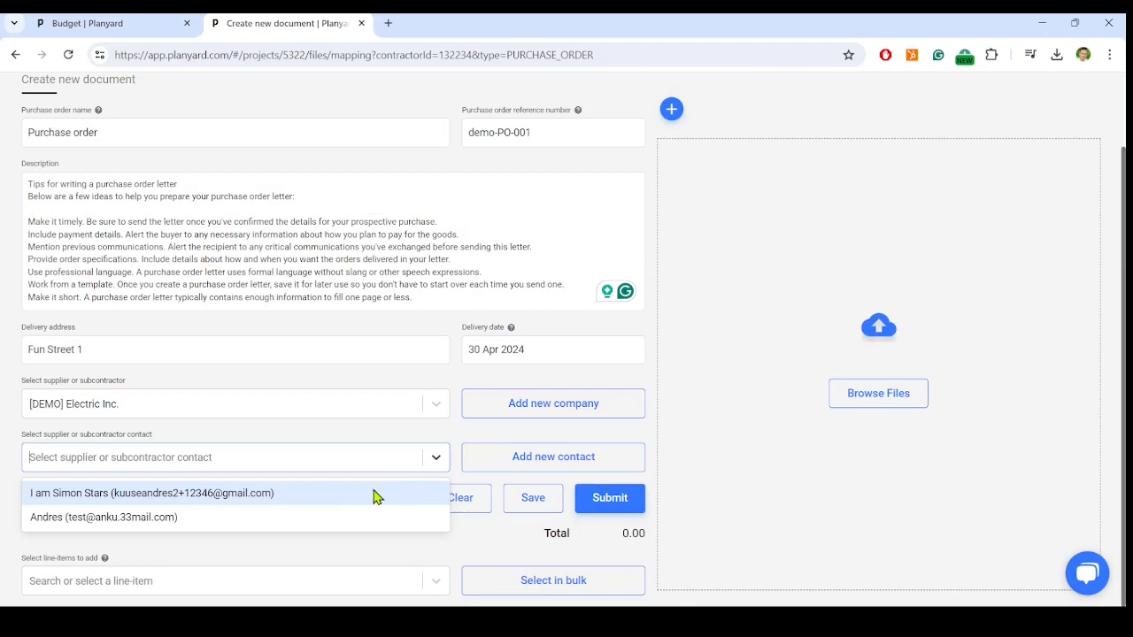
click(243, 494)
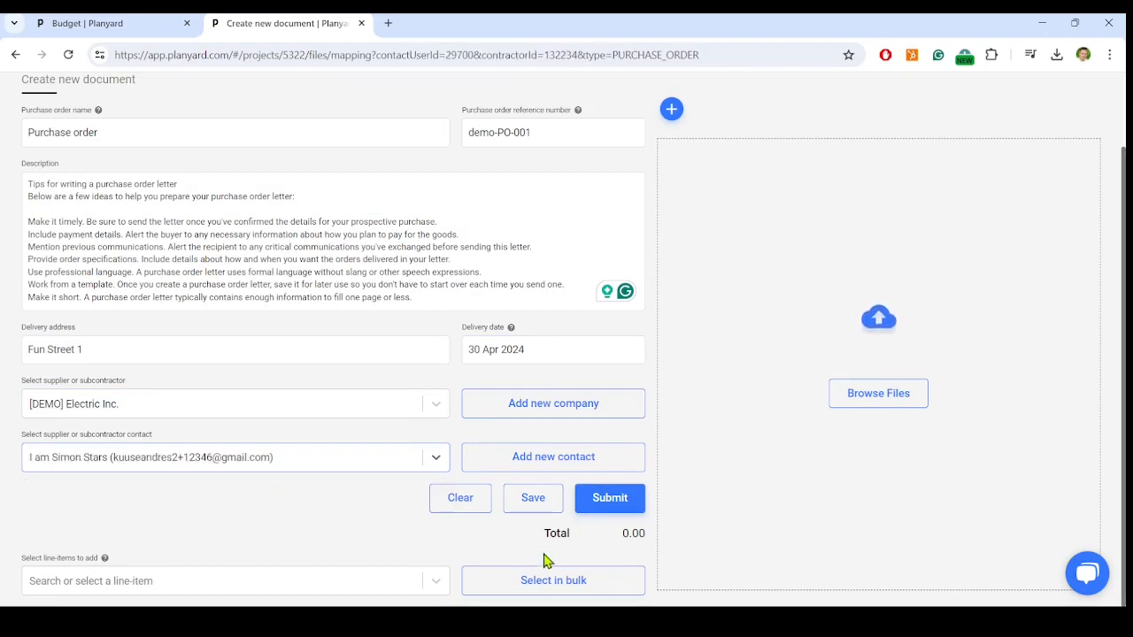
- Add all line-items of category 1 Planning and Design to the purchase order in bulk
click(615, 582)
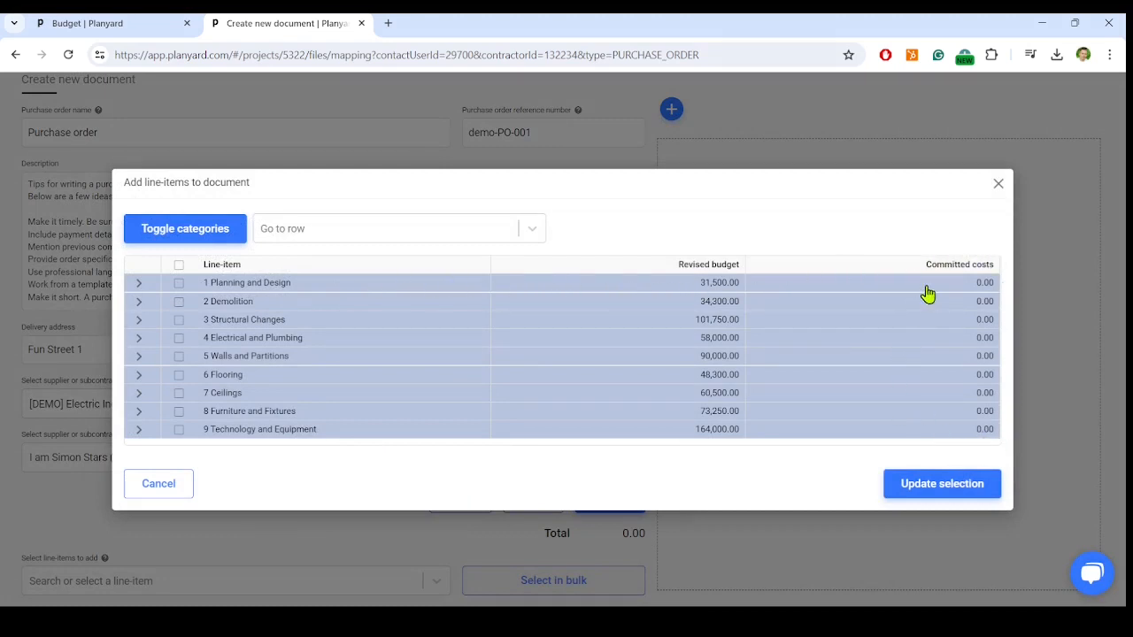
click(139, 284)
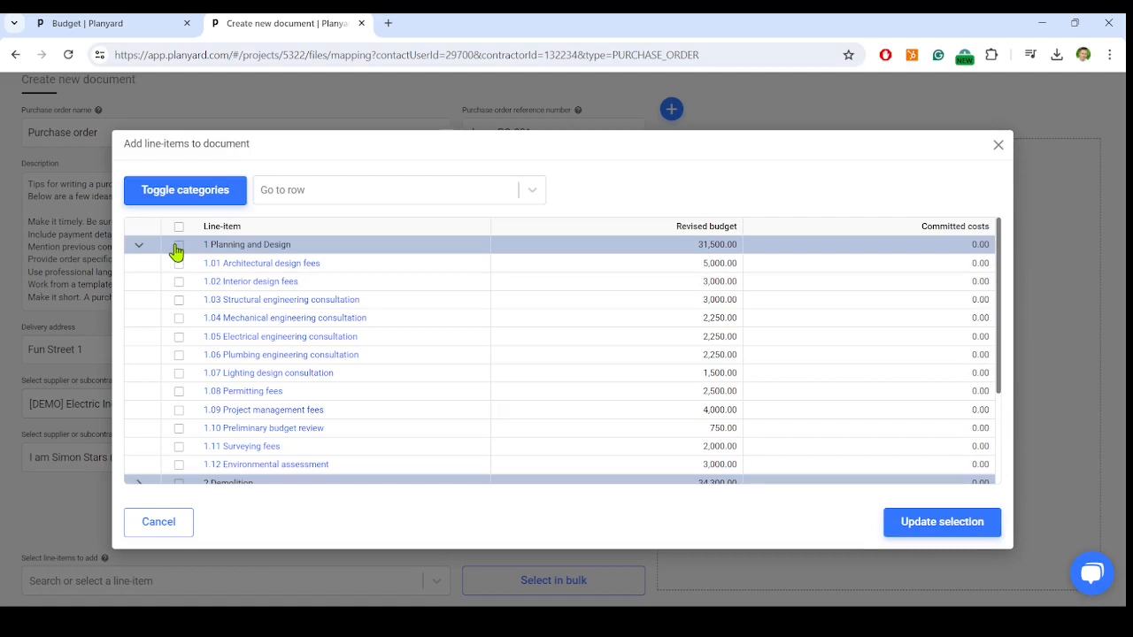
click(177, 248)
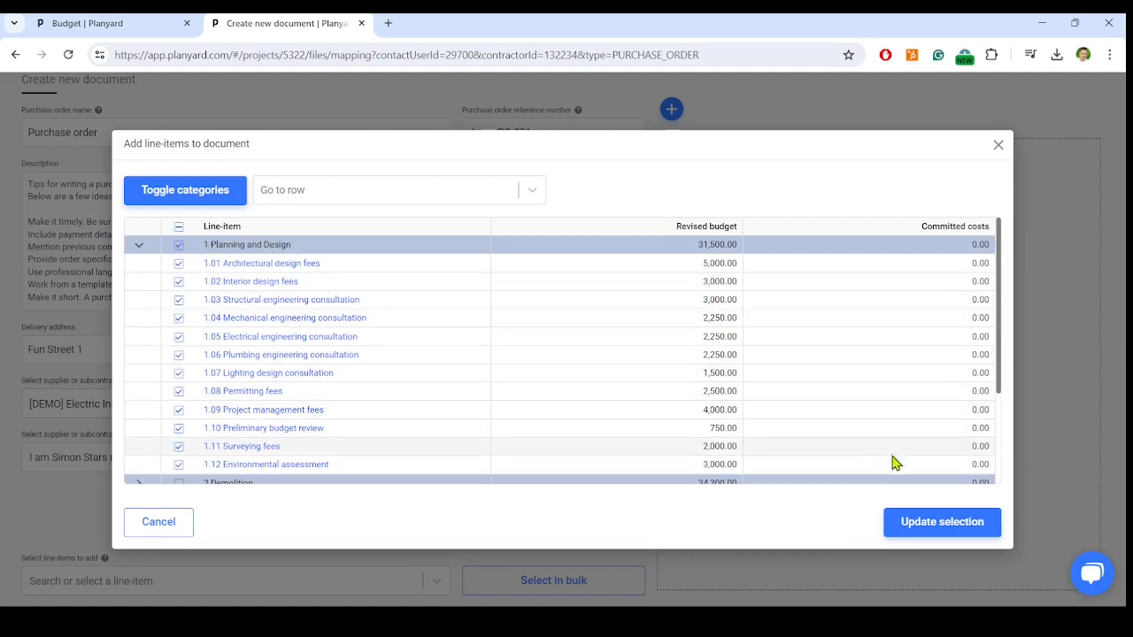
click(917, 524)
- Add blank sub-rows beneath line-item 1.12 Environmental assessment and remove them again
scroll(643, 514, down, 3)
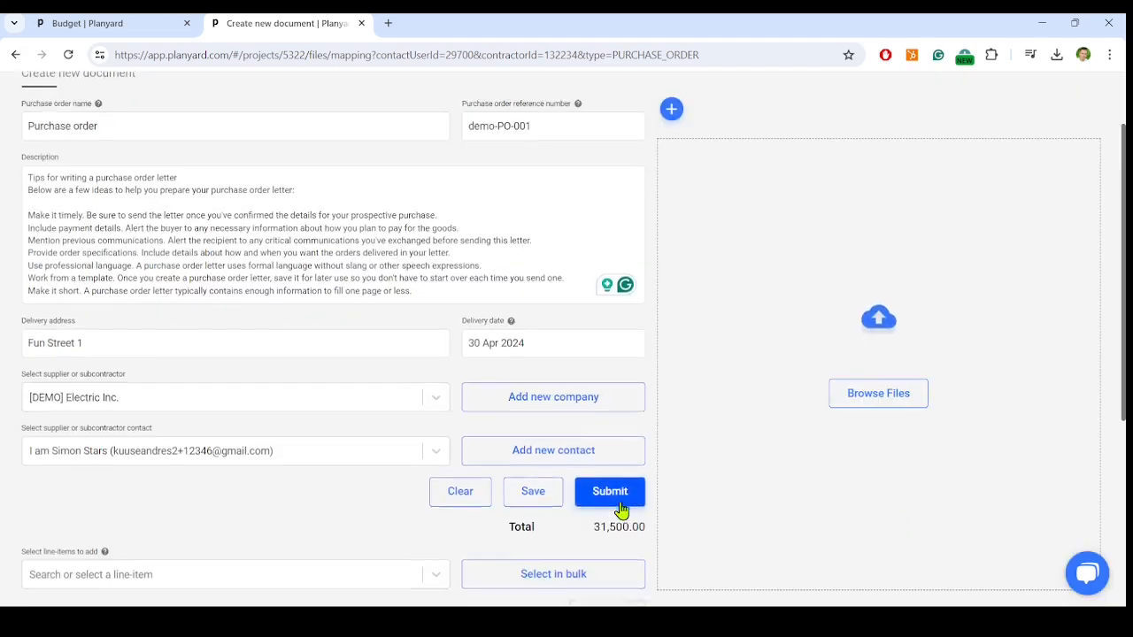
scroll(654, 540, down, 2)
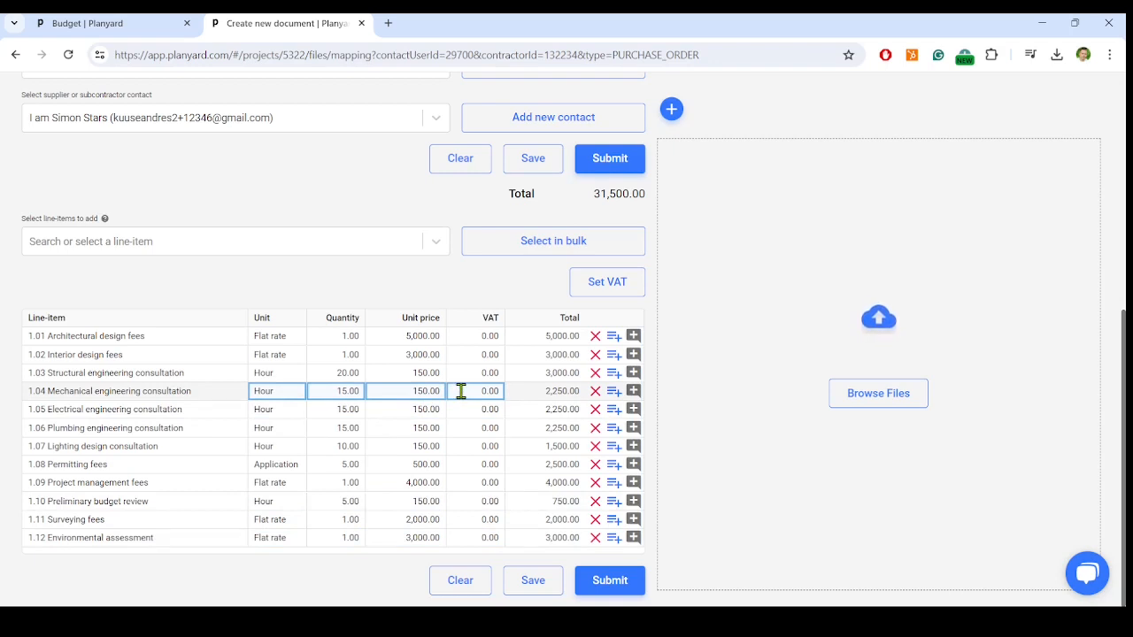
click(614, 540)
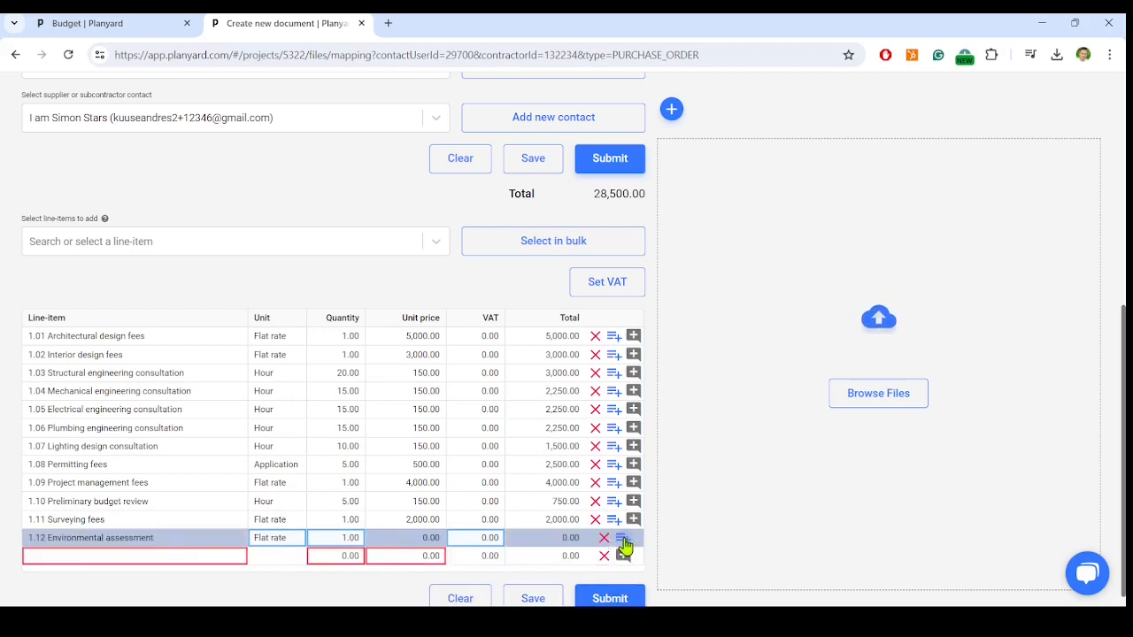
click(623, 543)
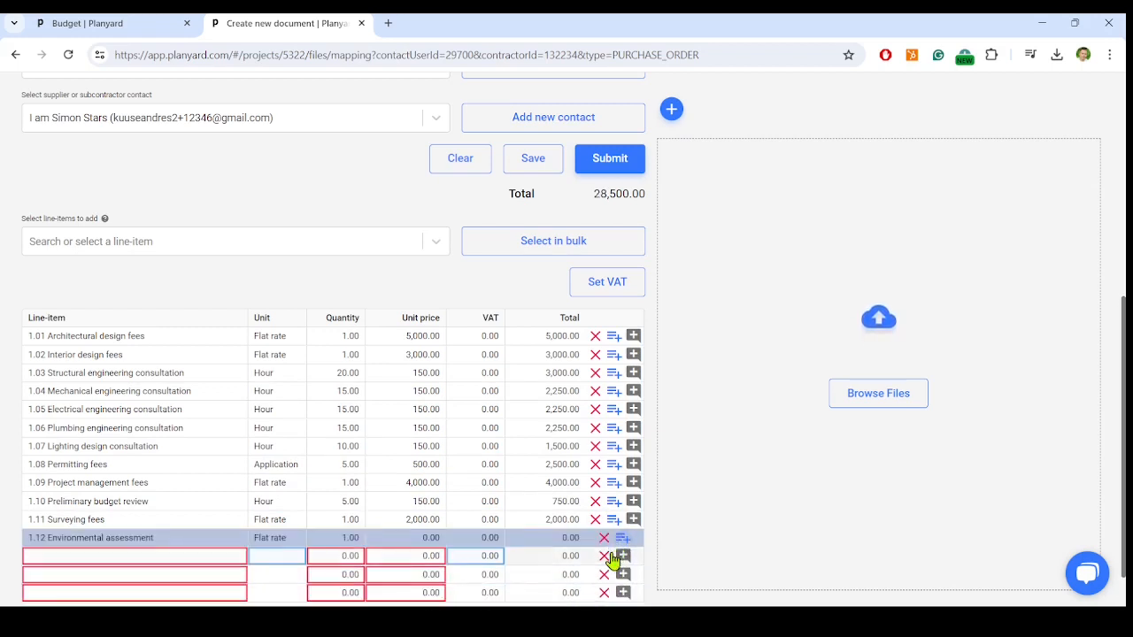
click(604, 574)
click(606, 558)
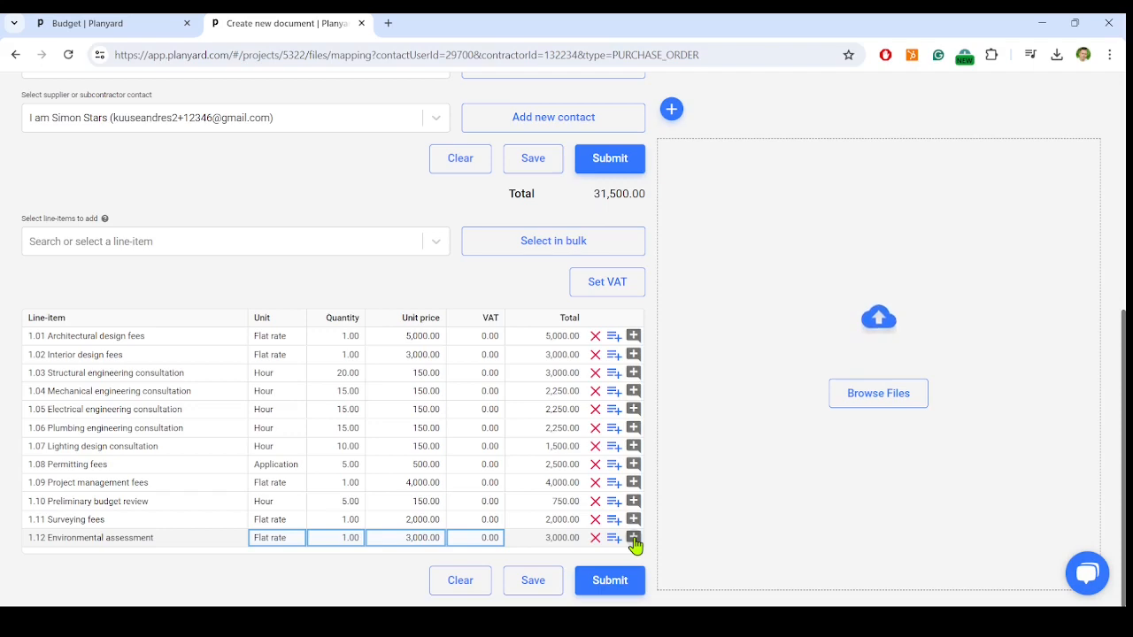
- Add the description "Red and fluffy" to line-item 1.12 Environmental assessment
click(633, 539)
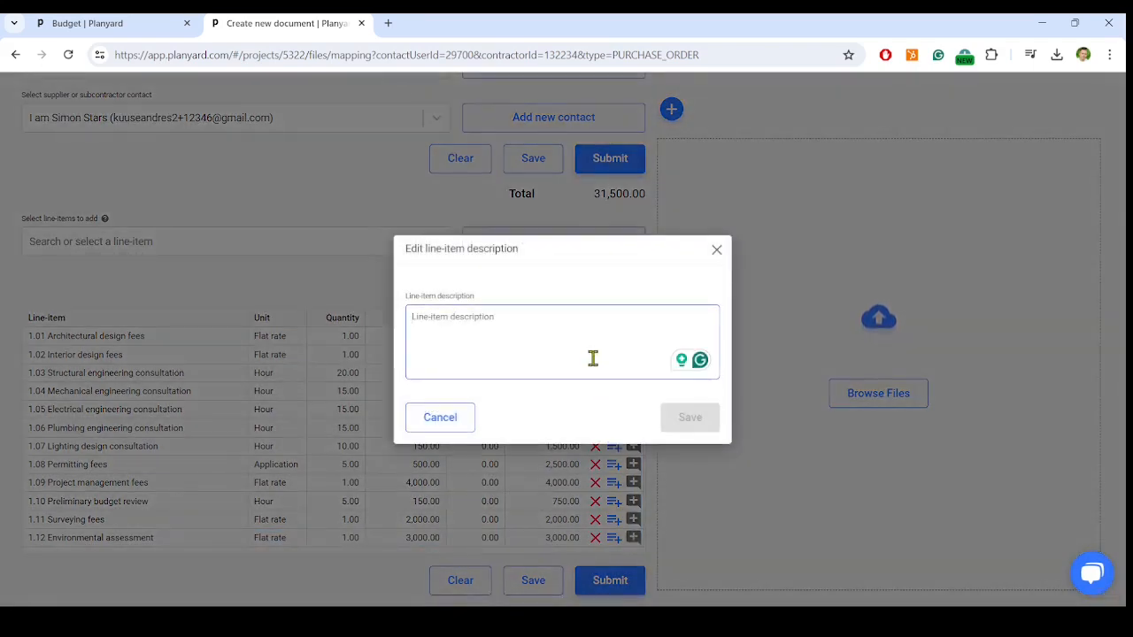
text(Red and fl)
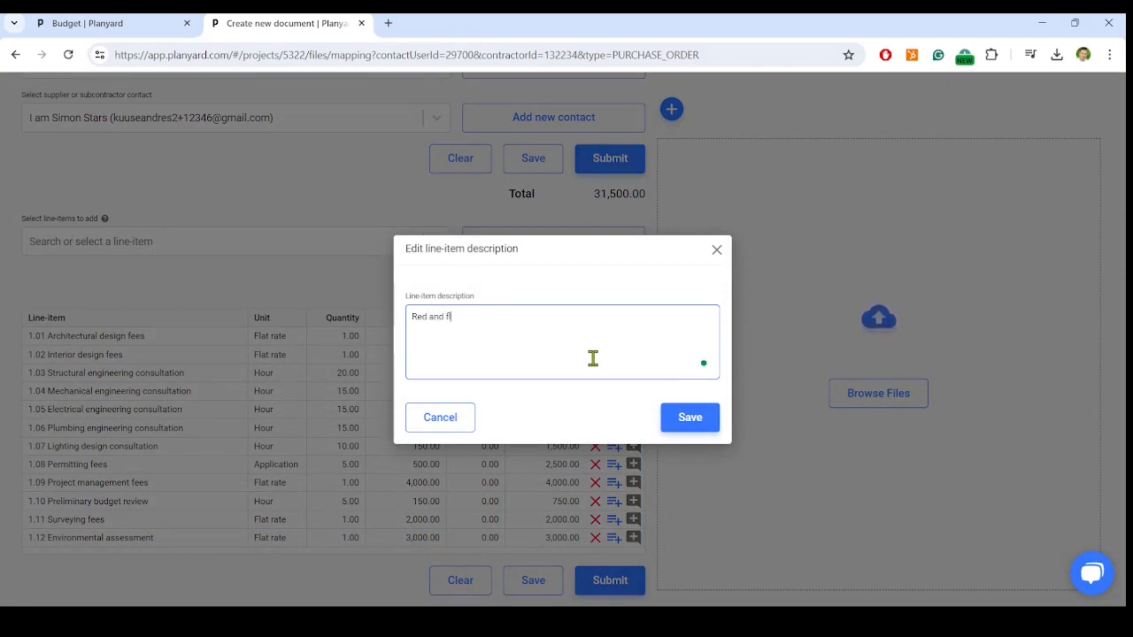
- Set the unit price of 1.01 Architectural design fees to 6000 and of 1.09 Project management fees to 8000
text(6000)
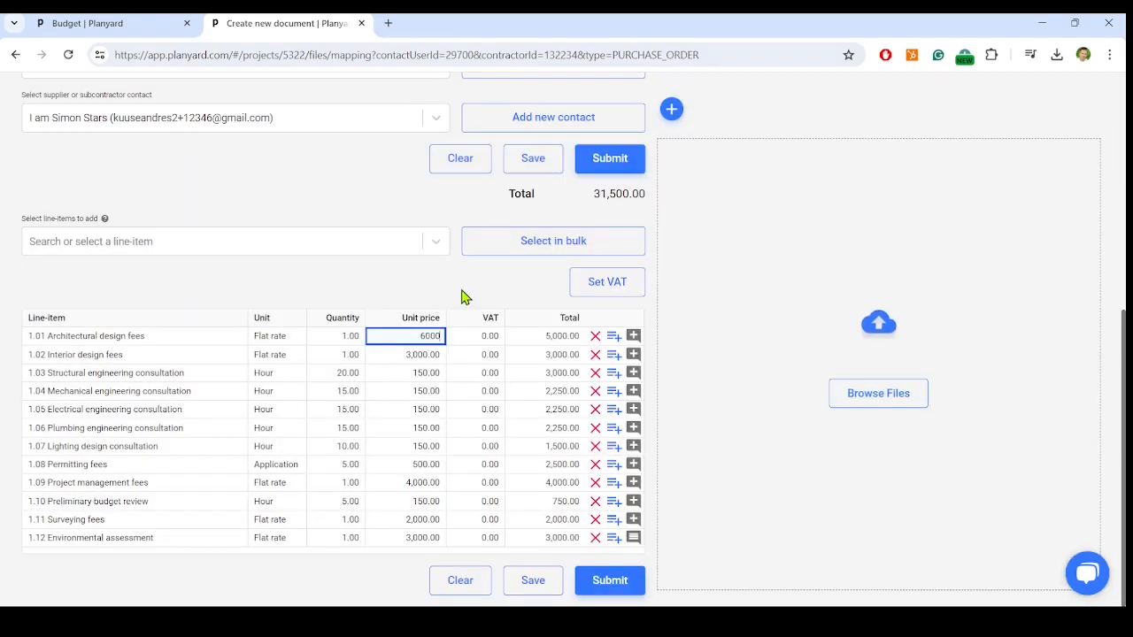
key(Return)
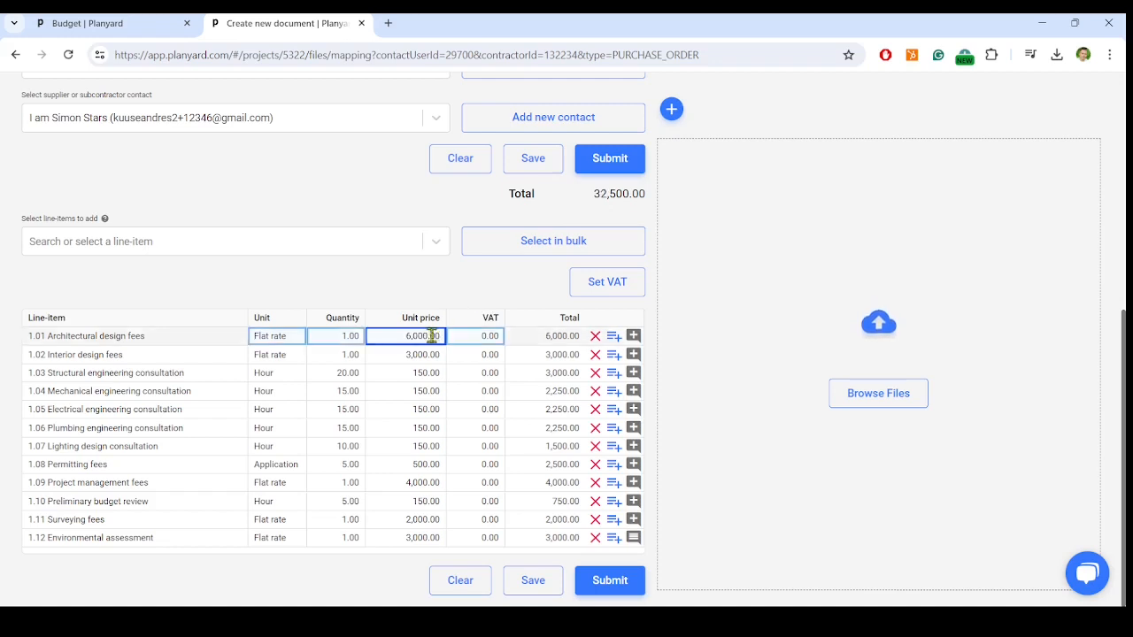
click(425, 482)
text(8000)
key(Return)
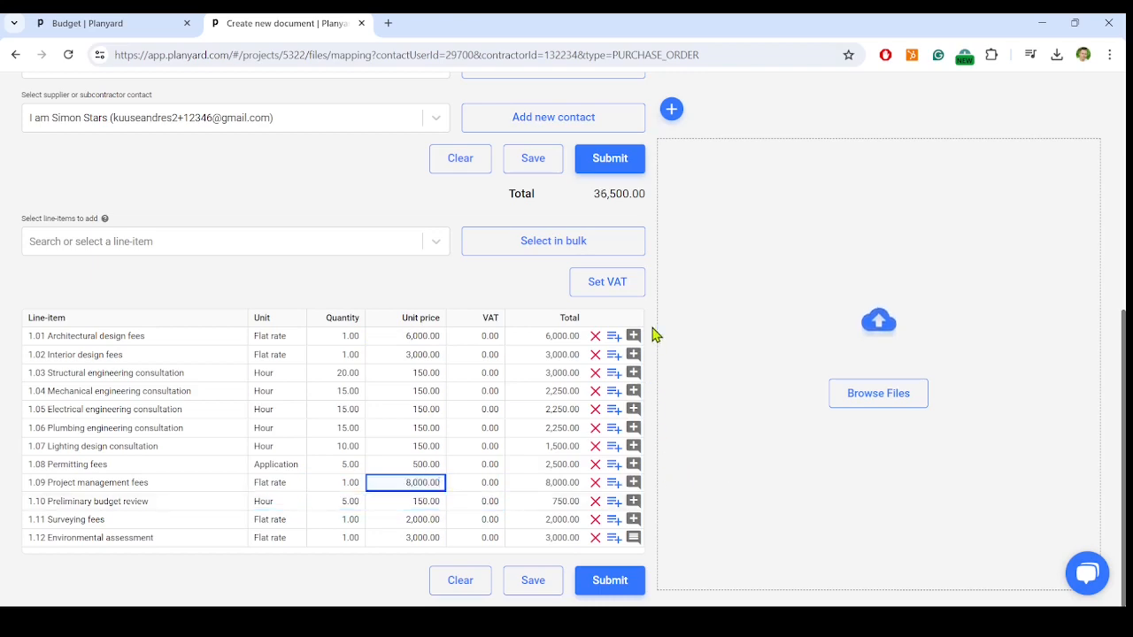
- Submit the purchase order and send the purchase order email to the supplier
click(625, 172)
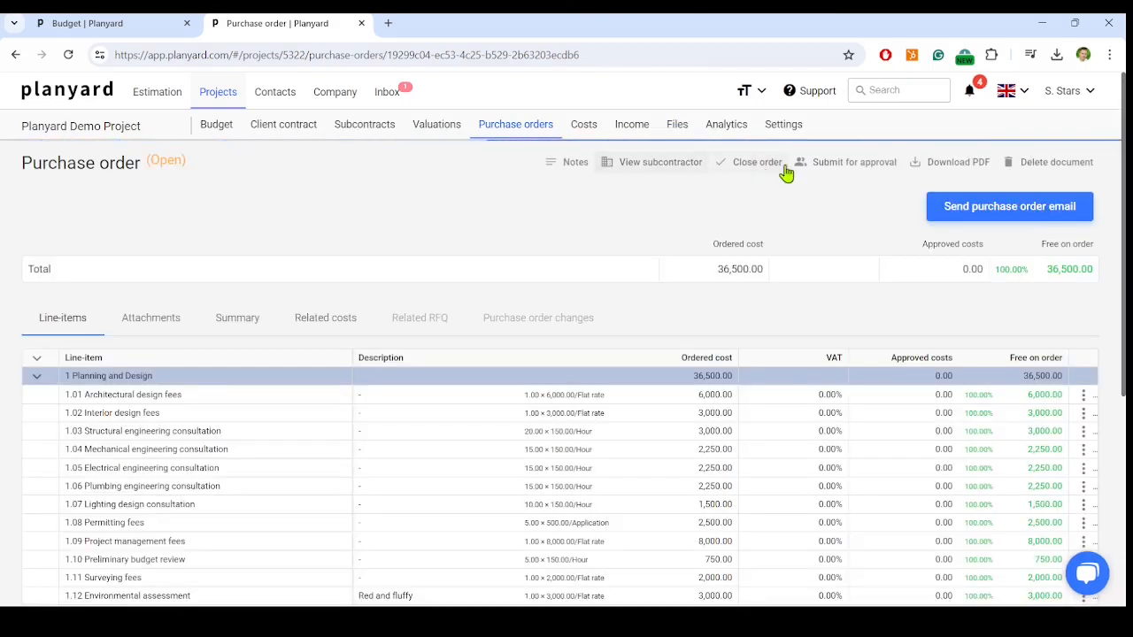
click(1006, 217)
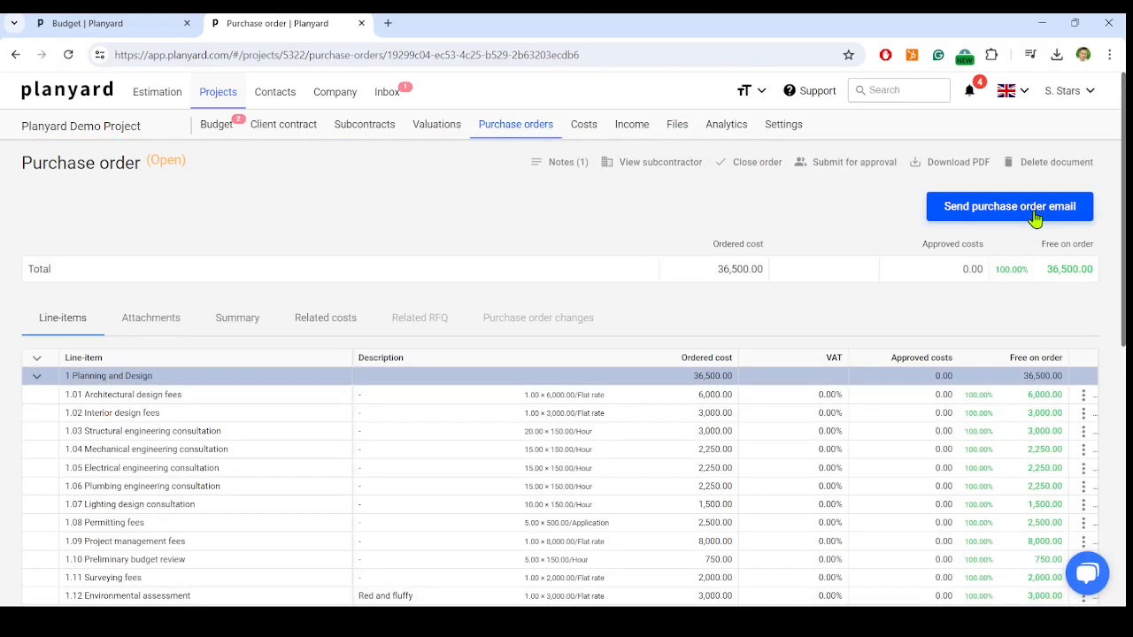
- View the project's purchase order list, and expand category 1 Planning and Design in the budget to check committed costs
click(518, 125)
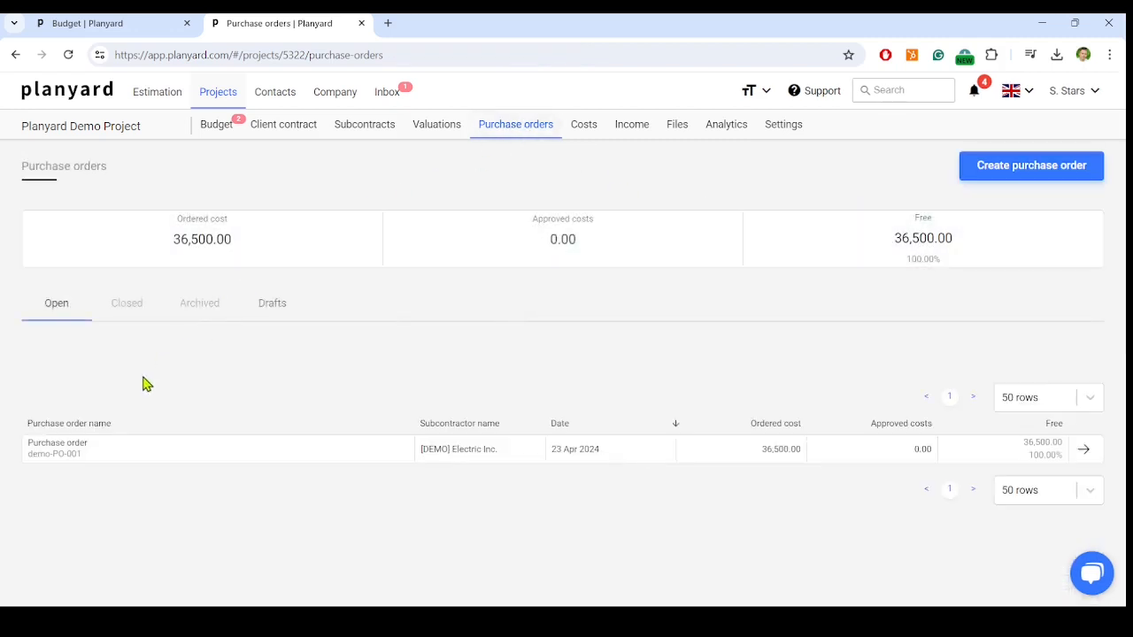
click(219, 133)
click(209, 261)
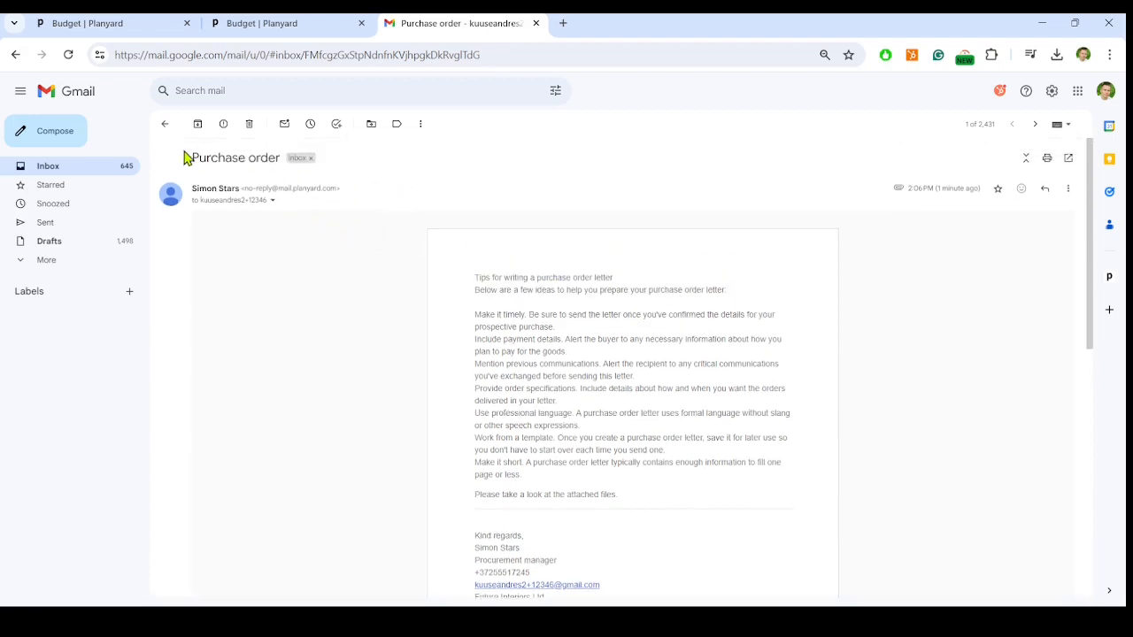
- In Gmail, review the received purchase order email's subject and body, and open the attached Purchase order demo-PO-001.pdf
drag(188, 158, 282, 158)
drag(475, 279, 685, 466)
scroll(430, 531, down, 3)
scroll(490, 540, down, 2)
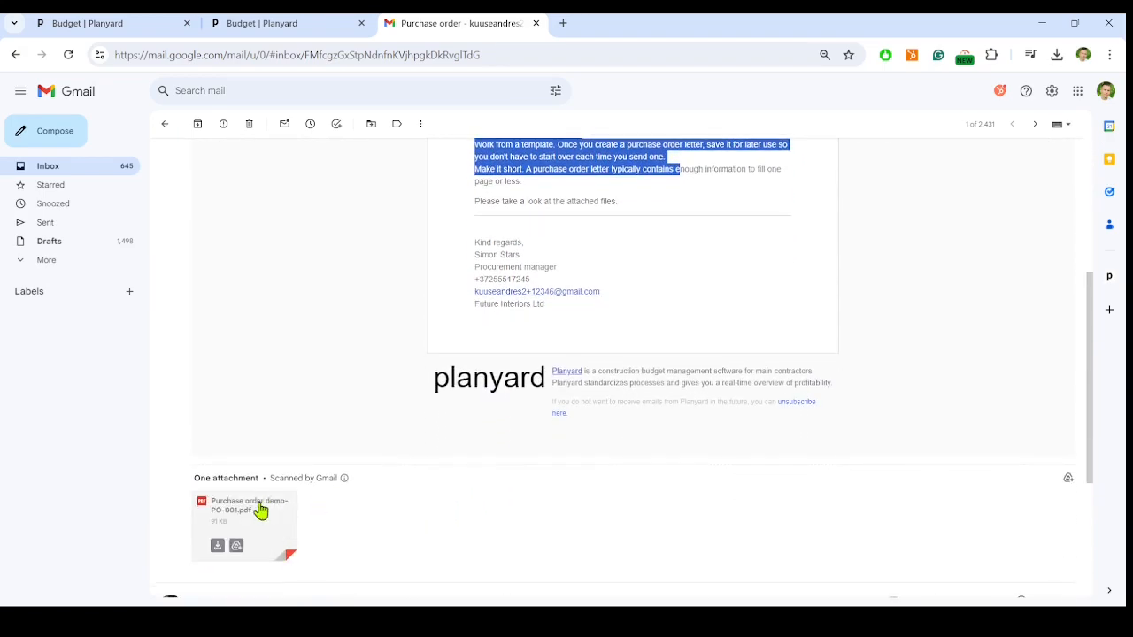
click(251, 518)
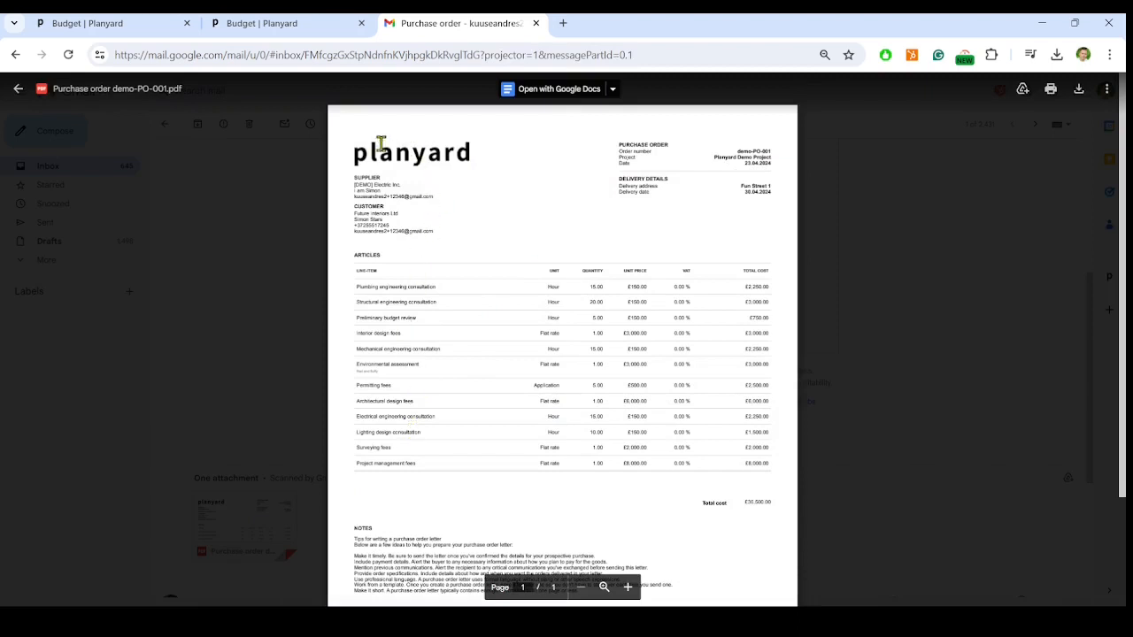
- Switch back to Planyard and open Invoice11719738.pdf from the project's cost files for mapping
click(301, 27)
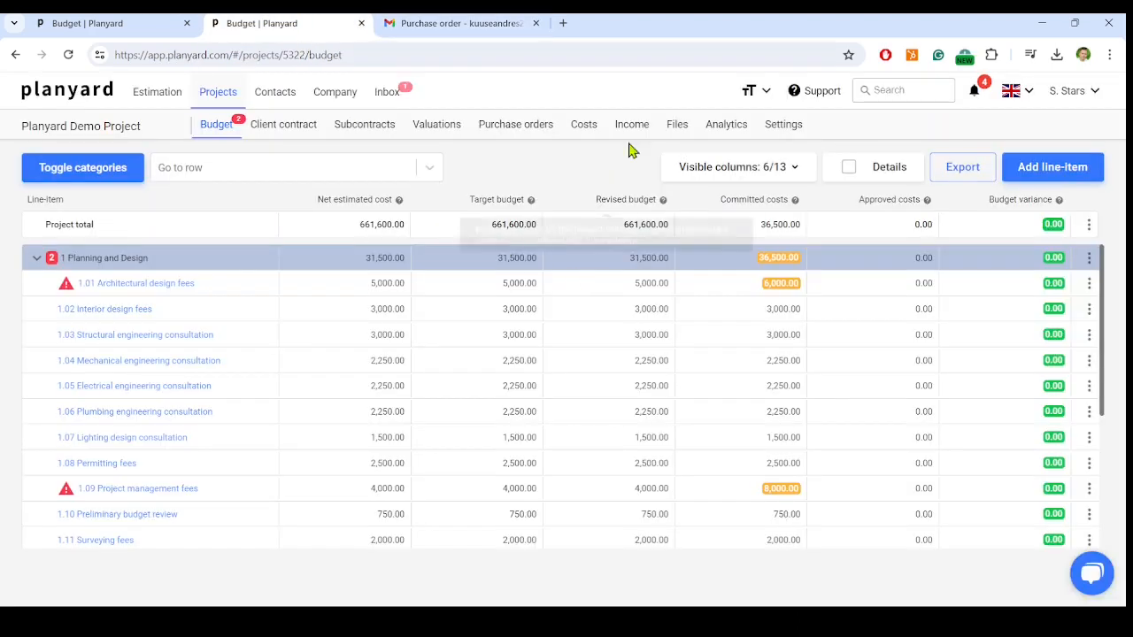
click(678, 125)
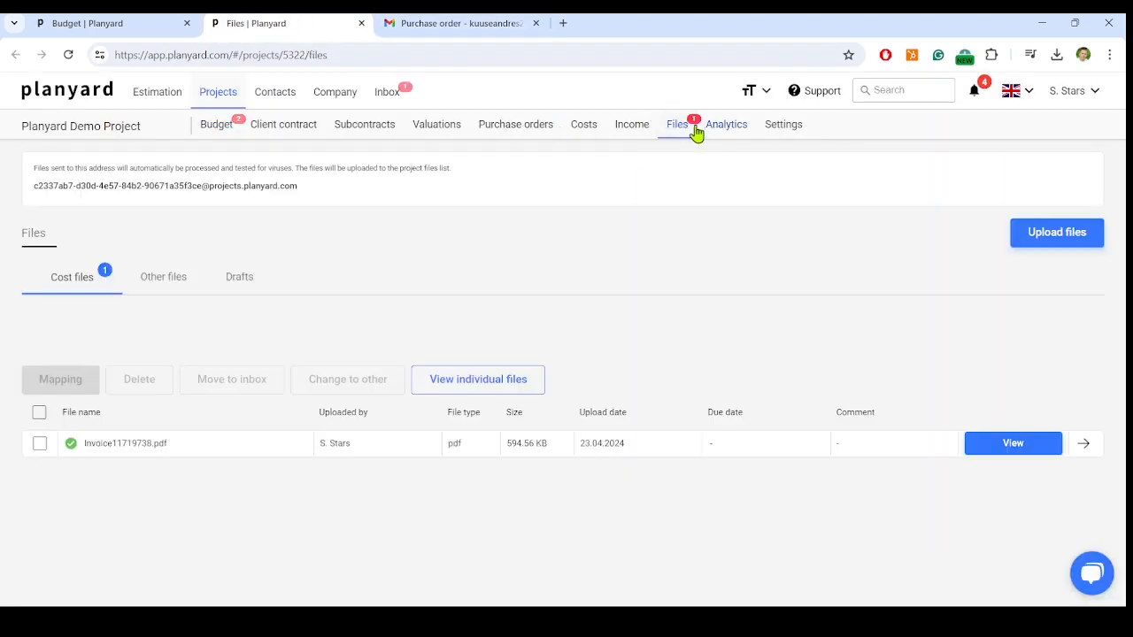
click(109, 444)
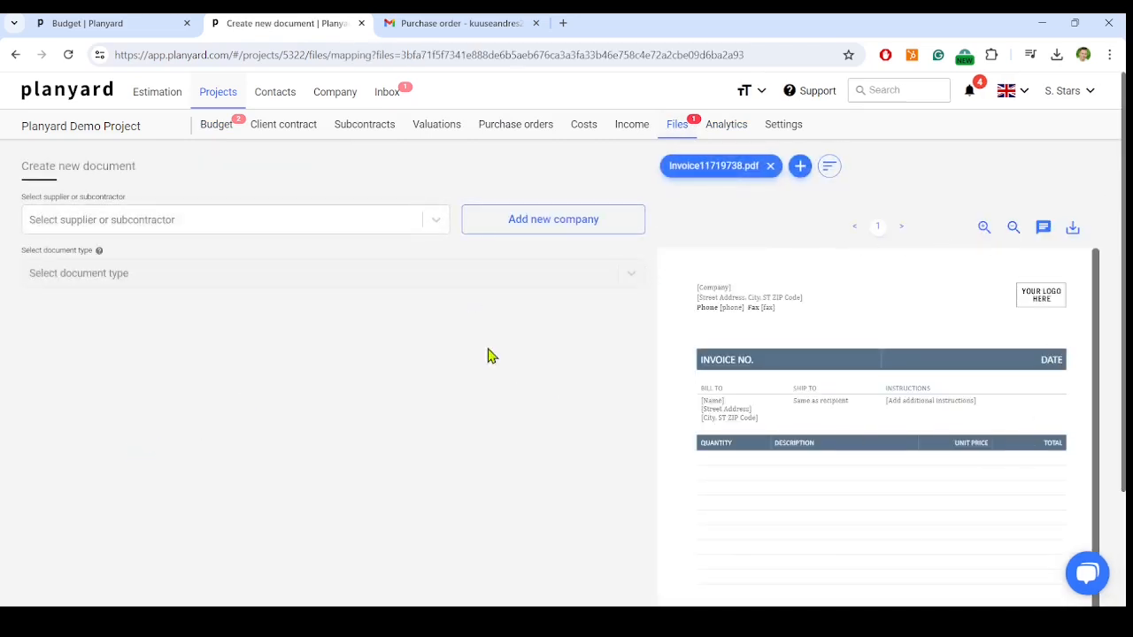
- Set the invoice's supplier to [DEMO] Electric Inc. and its document type to Prepayment invoice
click(422, 221)
click(127, 256)
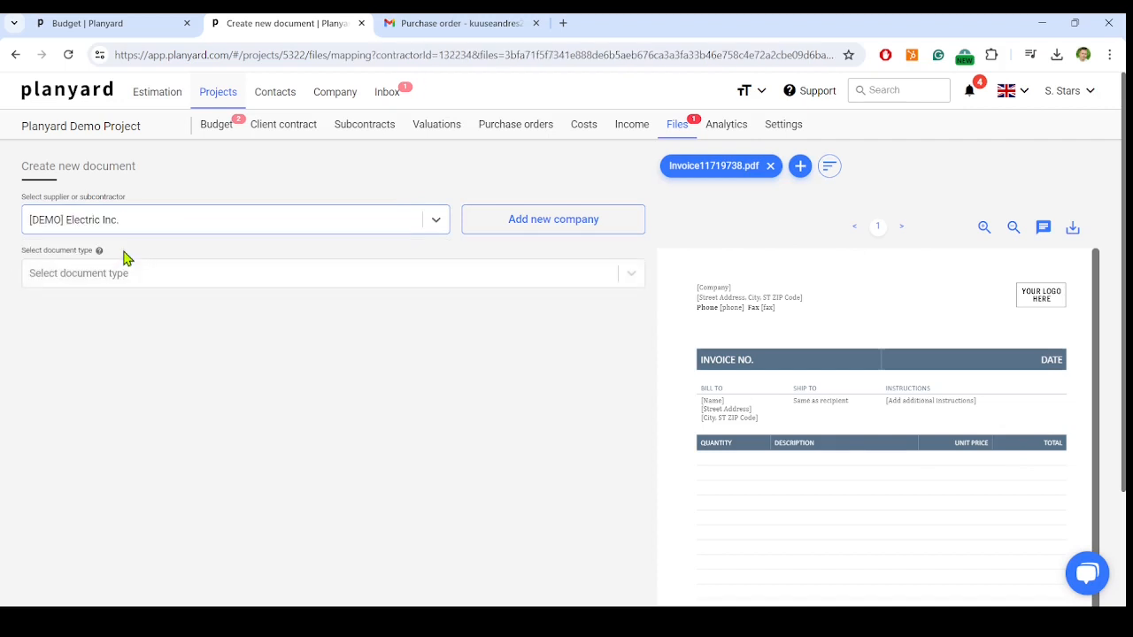
click(211, 274)
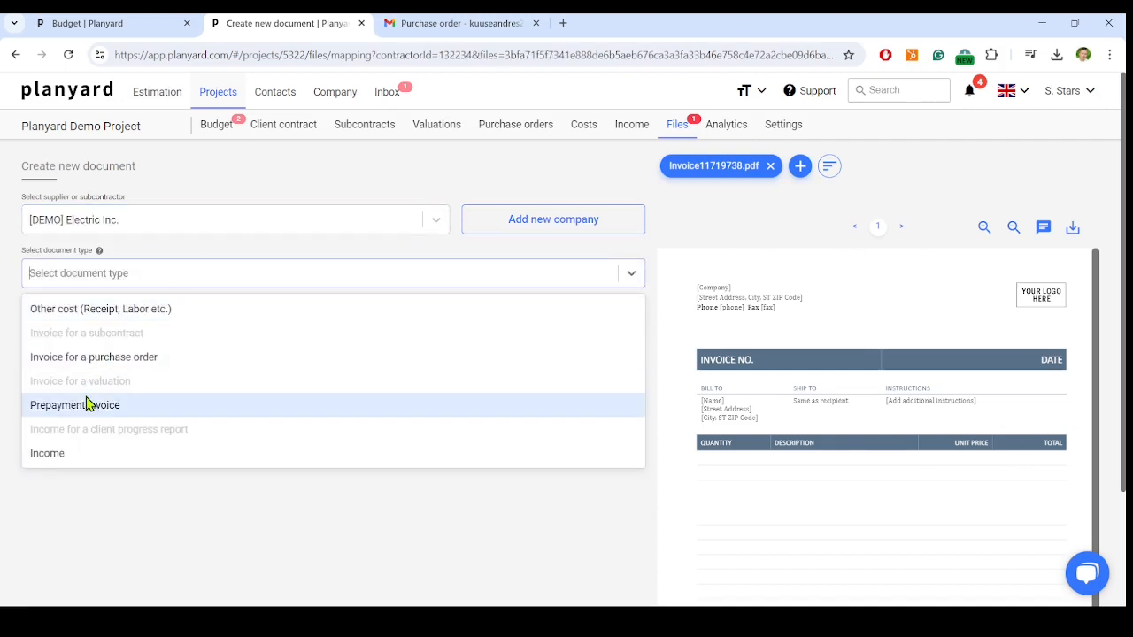
click(147, 409)
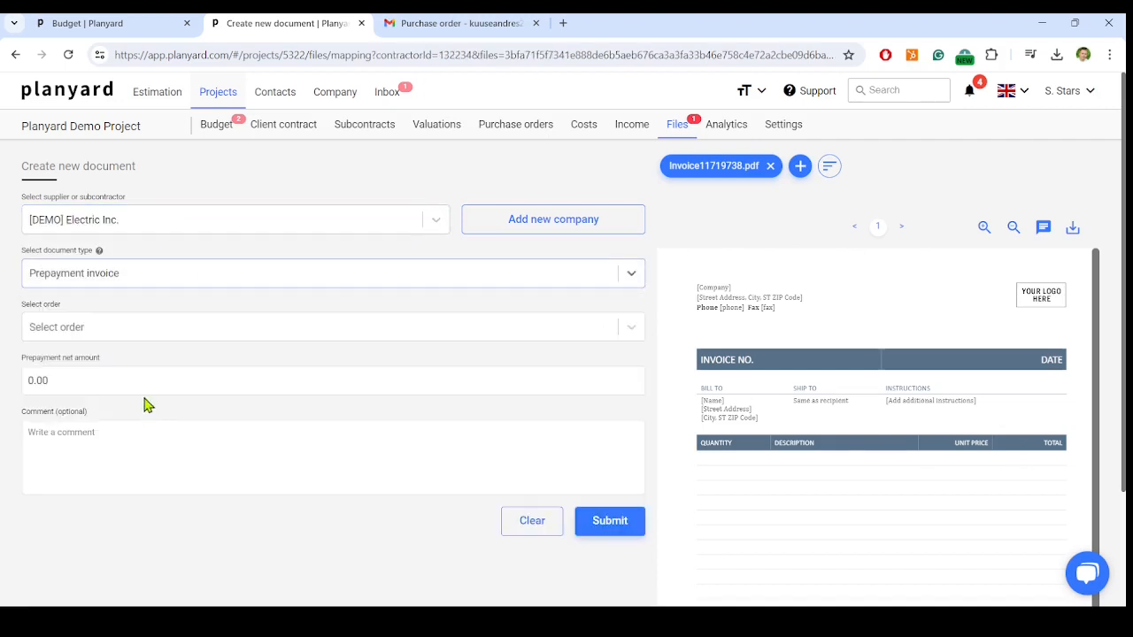
- Link the prepayment invoice to order demo-PO-001 with a net amount of 1,000, and submit it
click(126, 337)
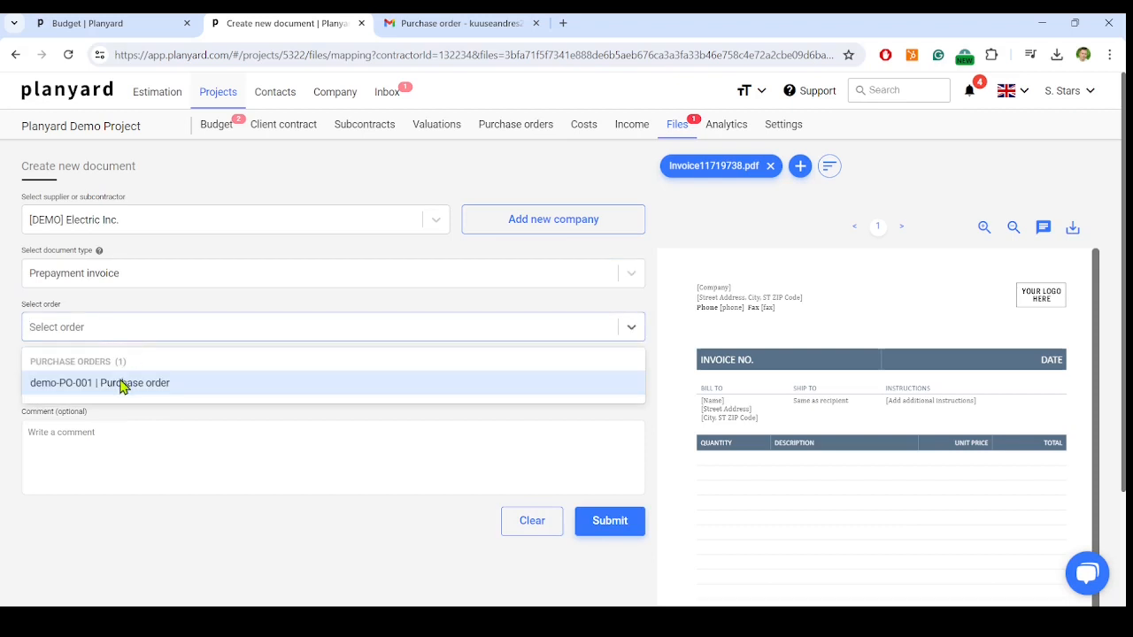
click(122, 386)
click(87, 378)
text(1000)
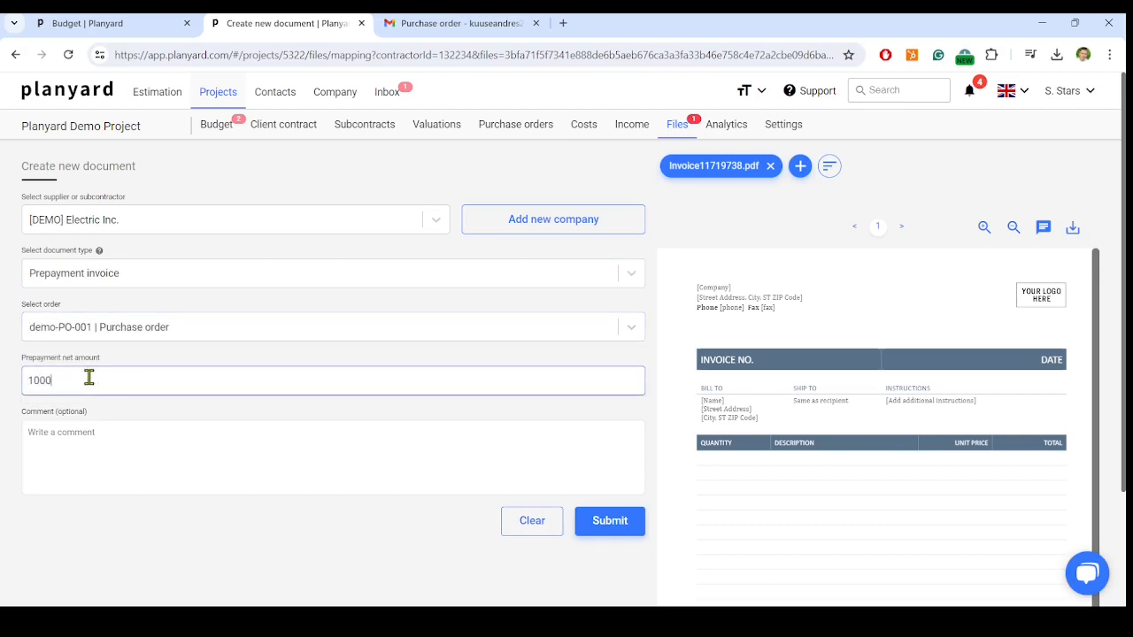
click(618, 525)
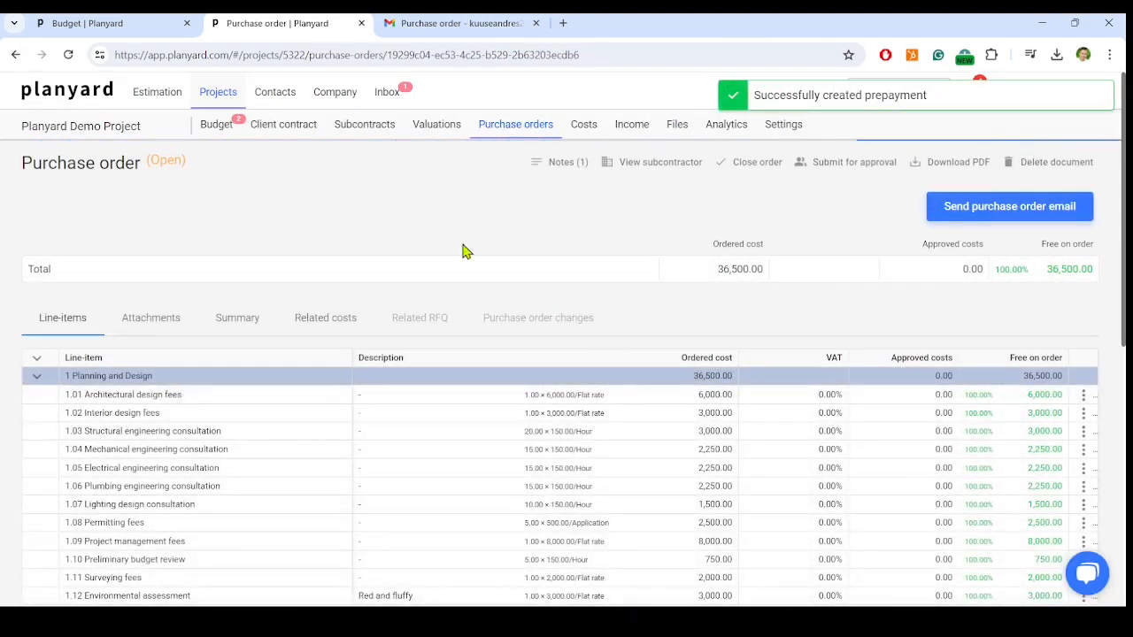
- Review the purchase order's line items and its recorded prepayments
scroll(519, 205, down, 1)
scroll(524, 271, down, 3)
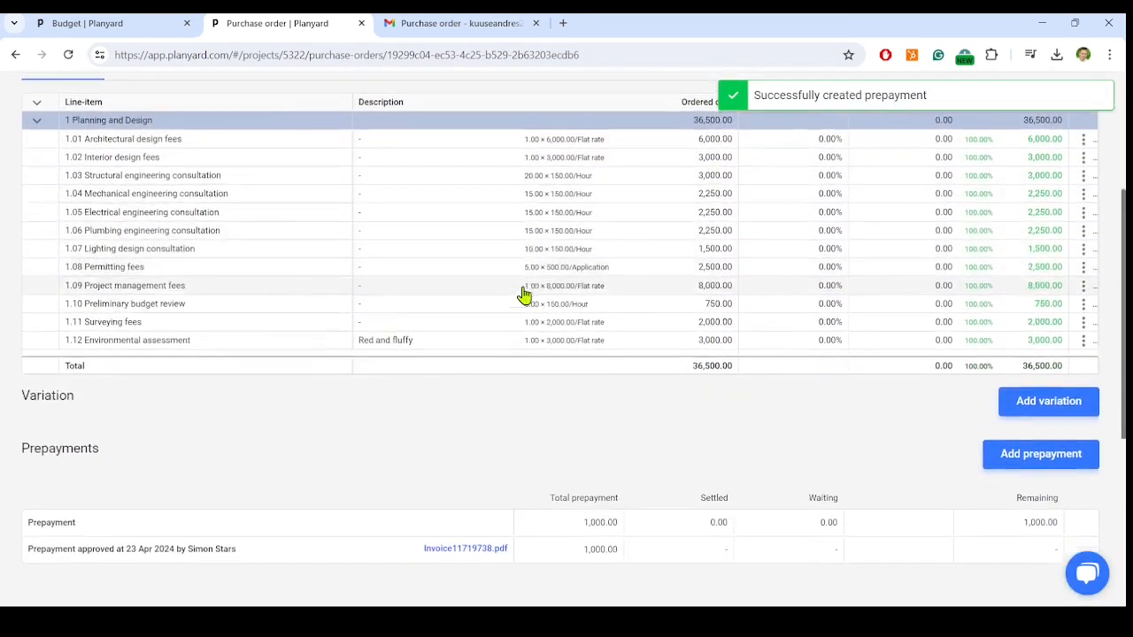
scroll(523, 304, up, 3)
scroll(522, 303, up, 2)
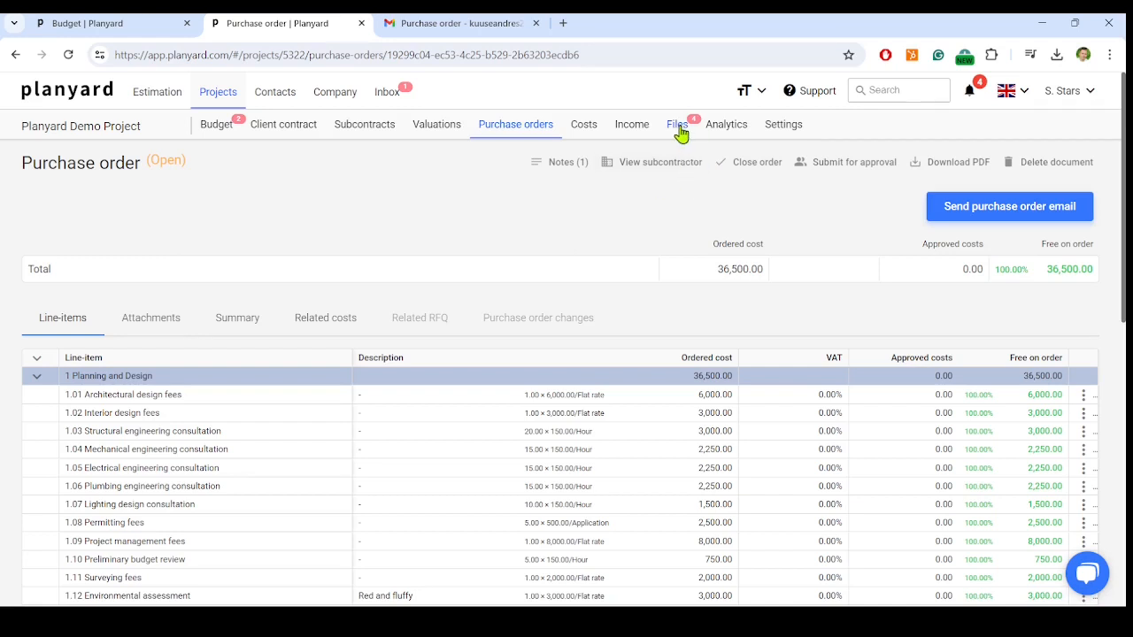
- Open Invoice # 5.pdf from the project's cost files for mapping and review its contents
click(678, 126)
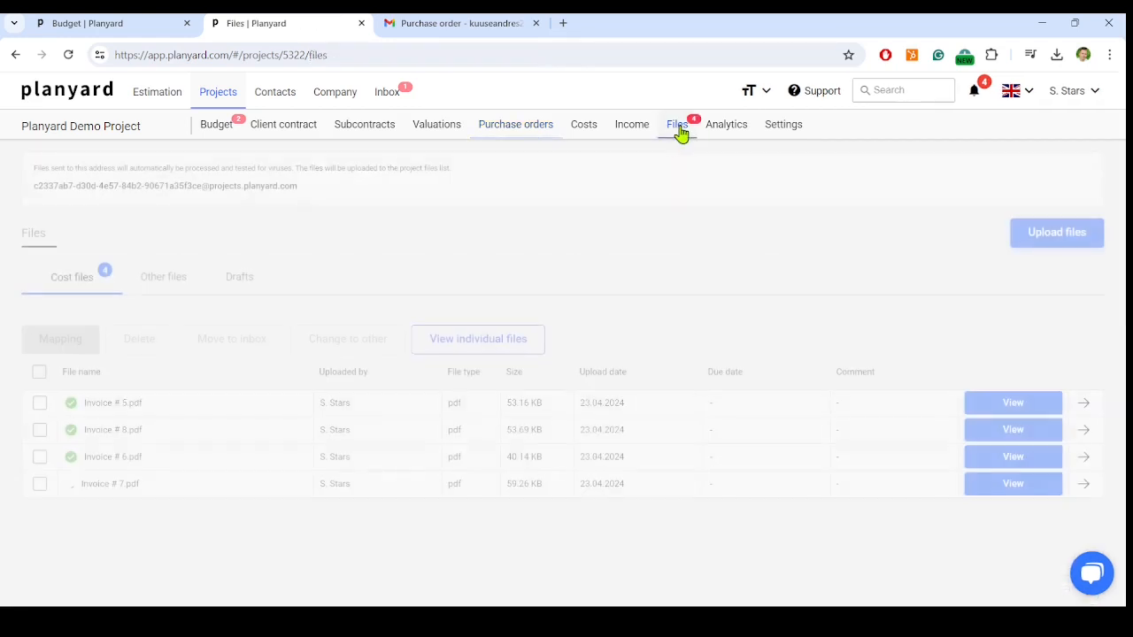
click(120, 411)
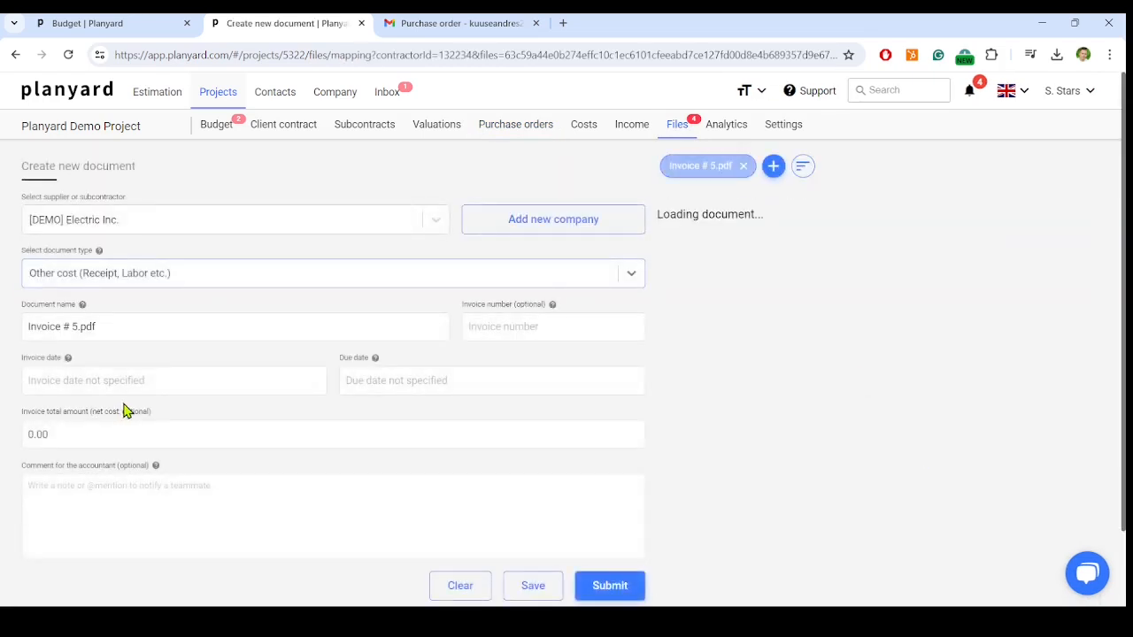
scroll(1113, 407, down, 1)
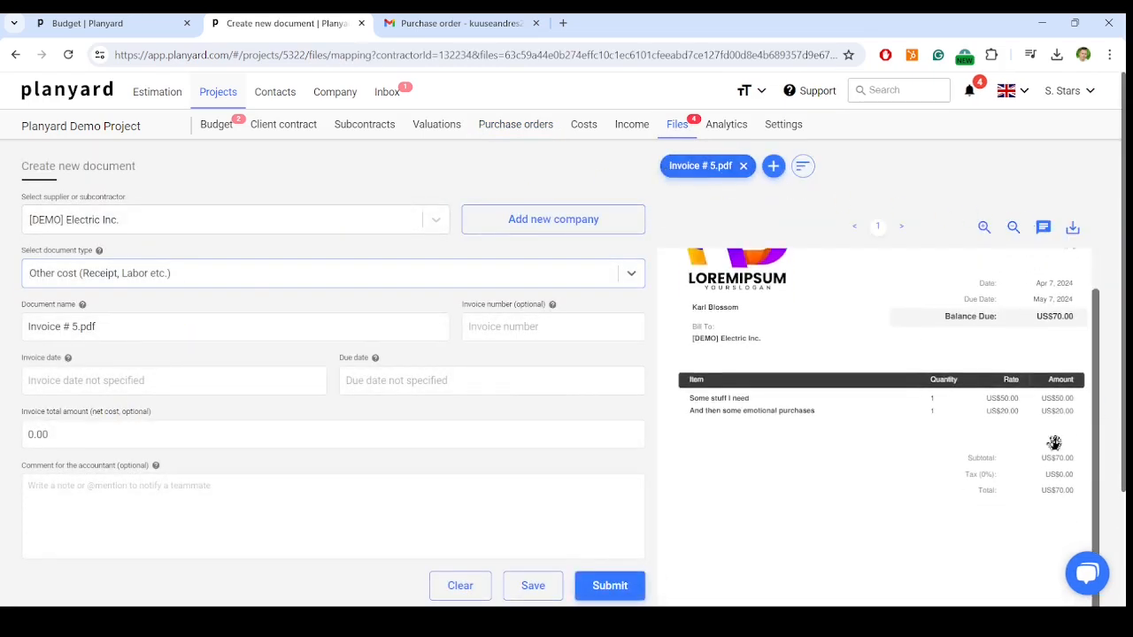
scroll(151, 373, down, 1)
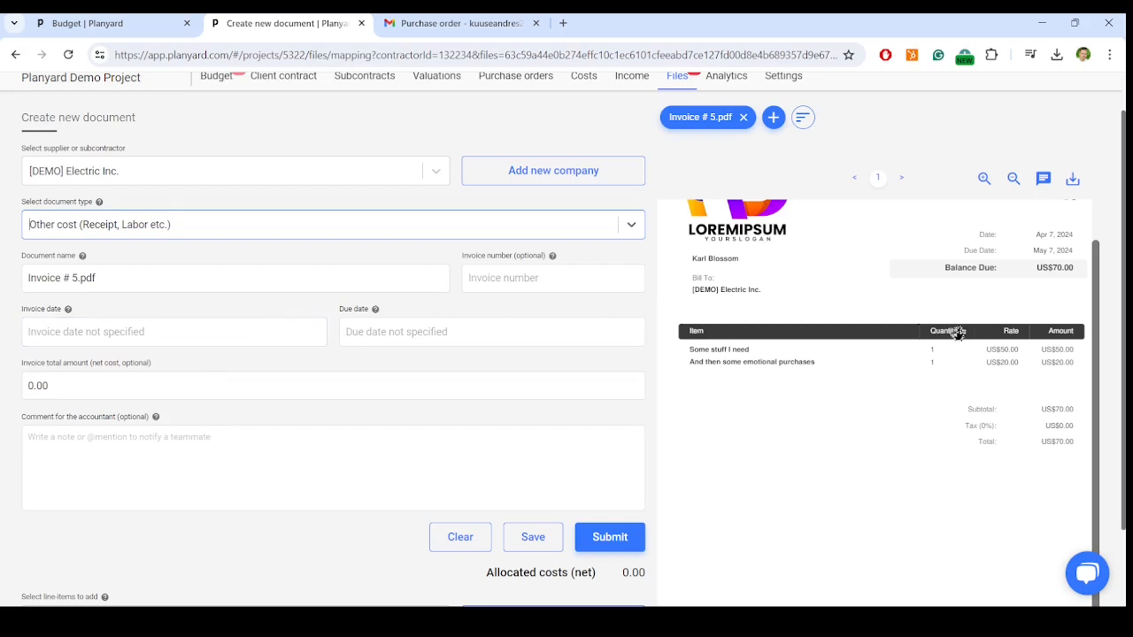
scroll(959, 326, up, 1)
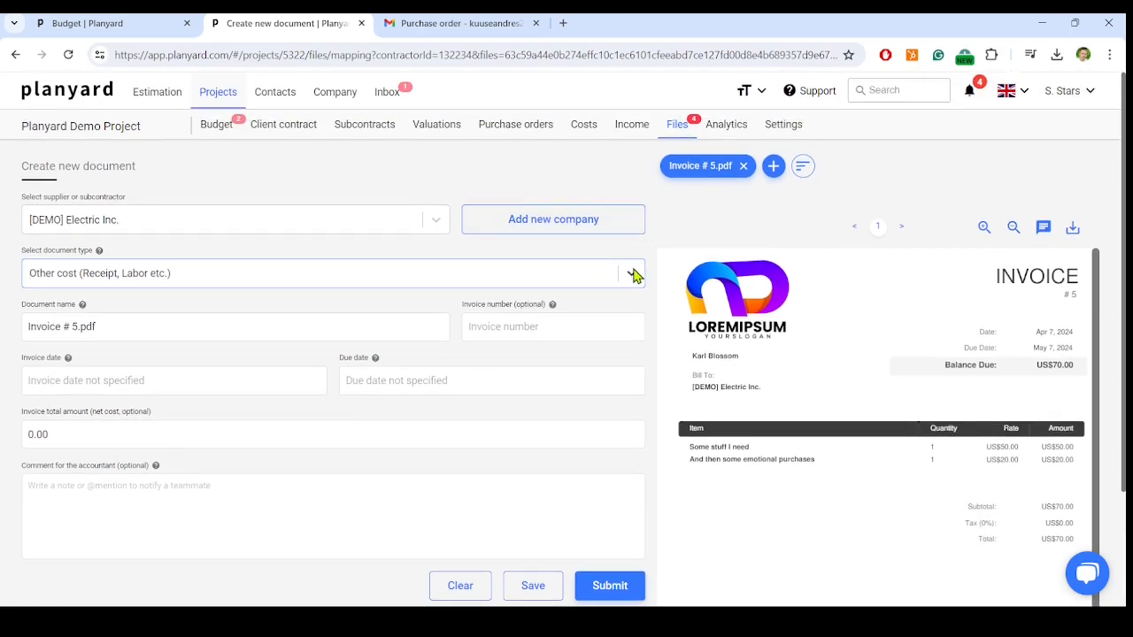
- Set the document type to Invoice for a purchase order and link it to order demo-PO-001
click(634, 275)
click(173, 358)
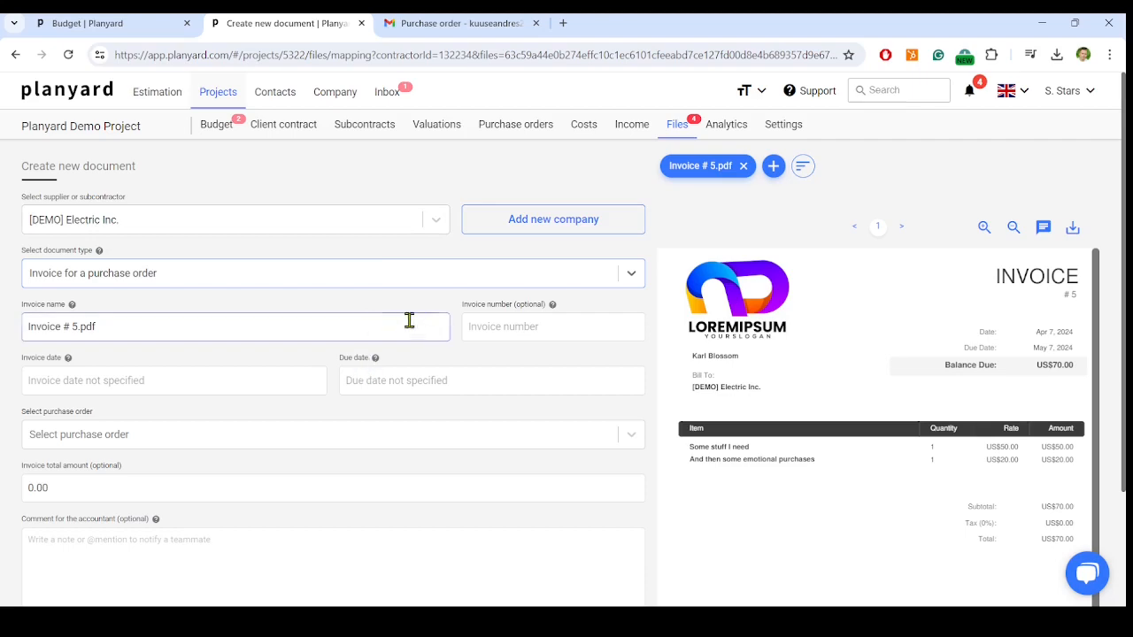
click(390, 440)
click(386, 467)
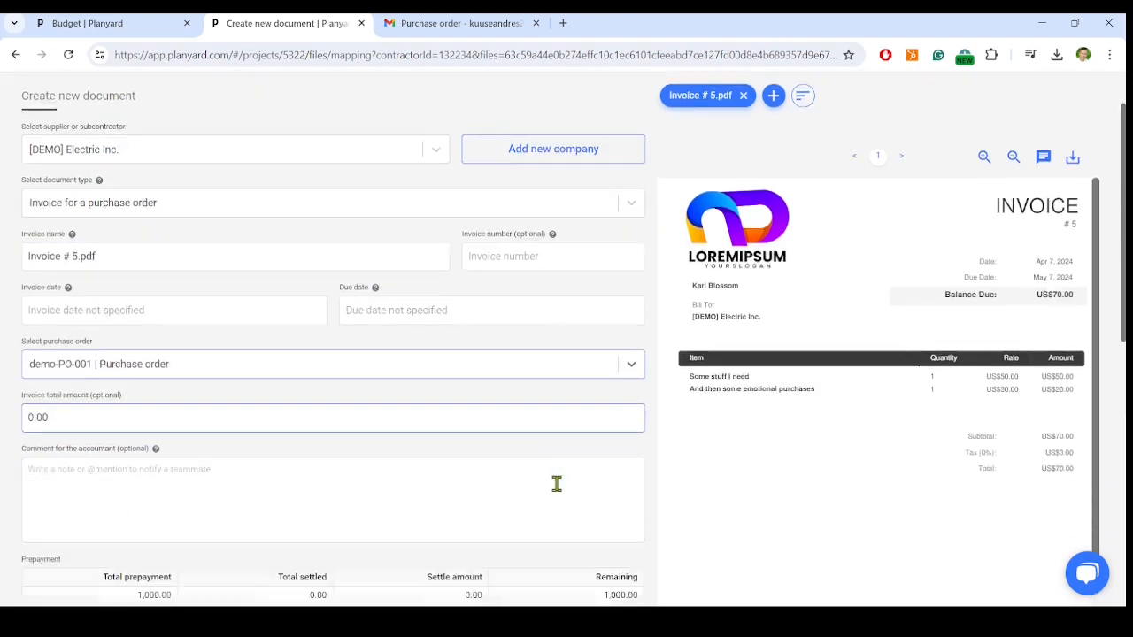
- Set the prepayment settle amount to 1,000 on the purchase order invoice
scroll(557, 481, down, 5)
scroll(598, 530, down, 1)
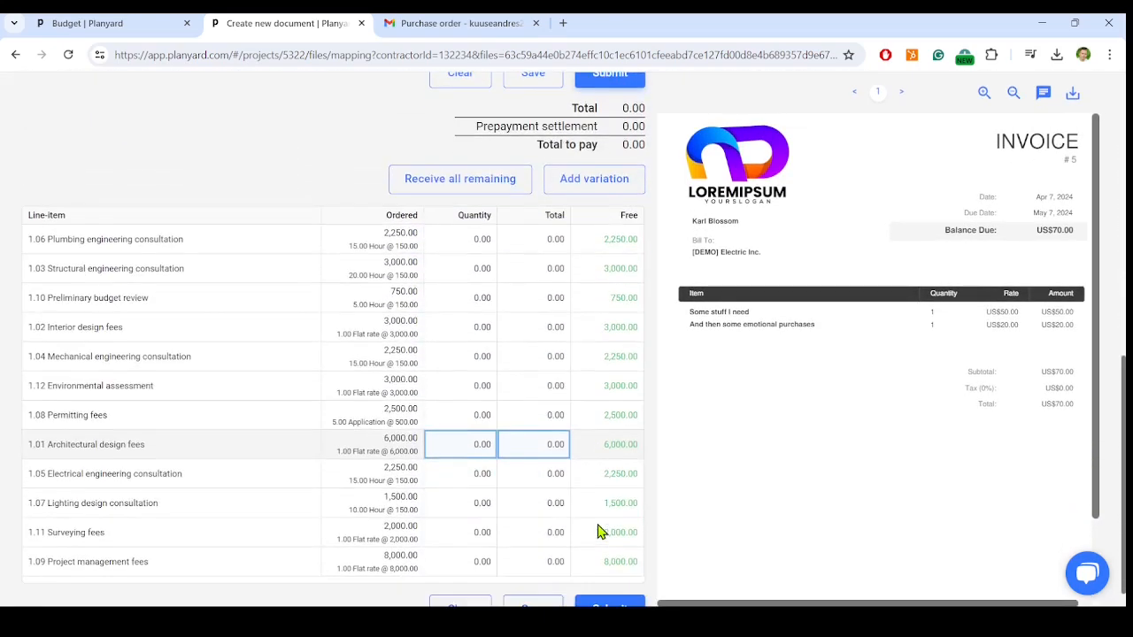
scroll(598, 530, up, 2)
click(411, 176)
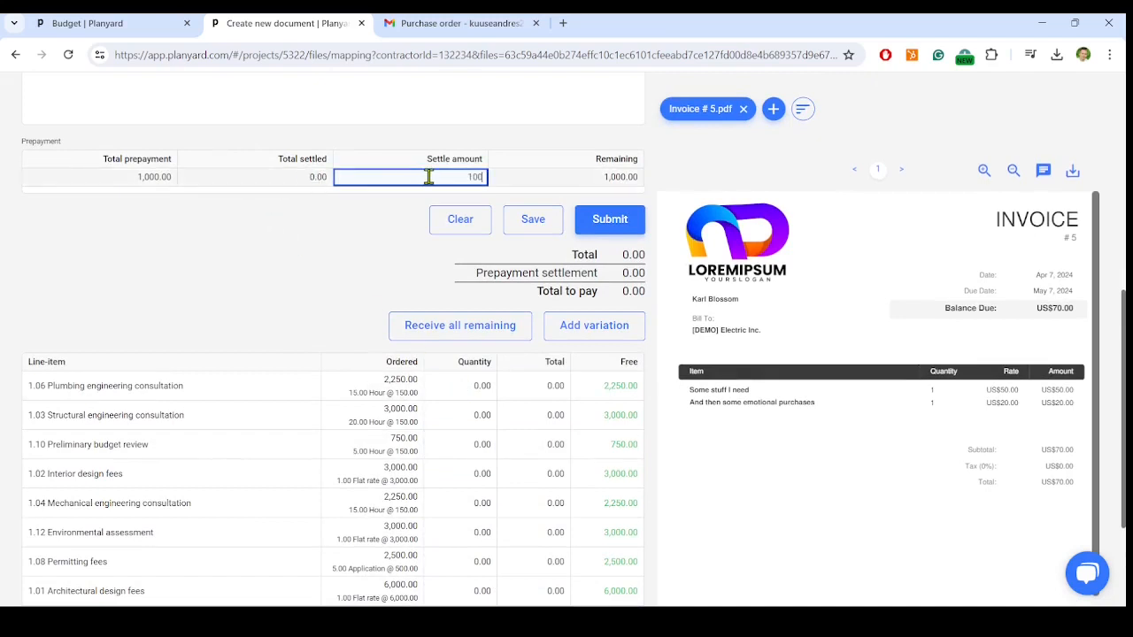
click(352, 240)
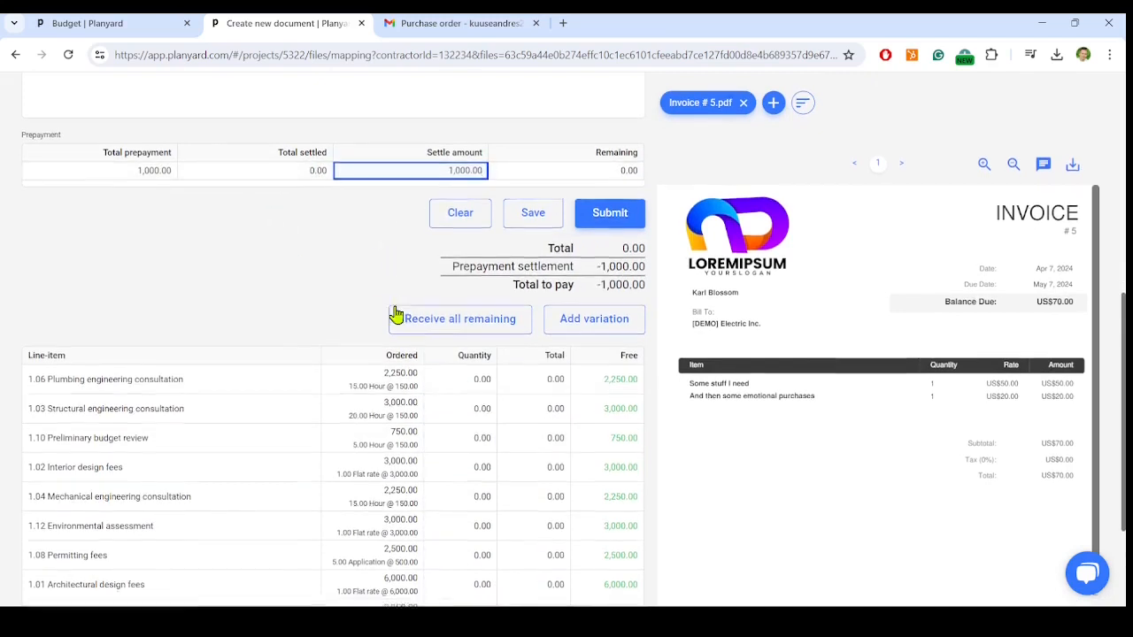
- Enter invoice totals of 1,000 for line items 1.12 Environmental assessment and 1.09 Project management fees
scroll(475, 268, down, 2)
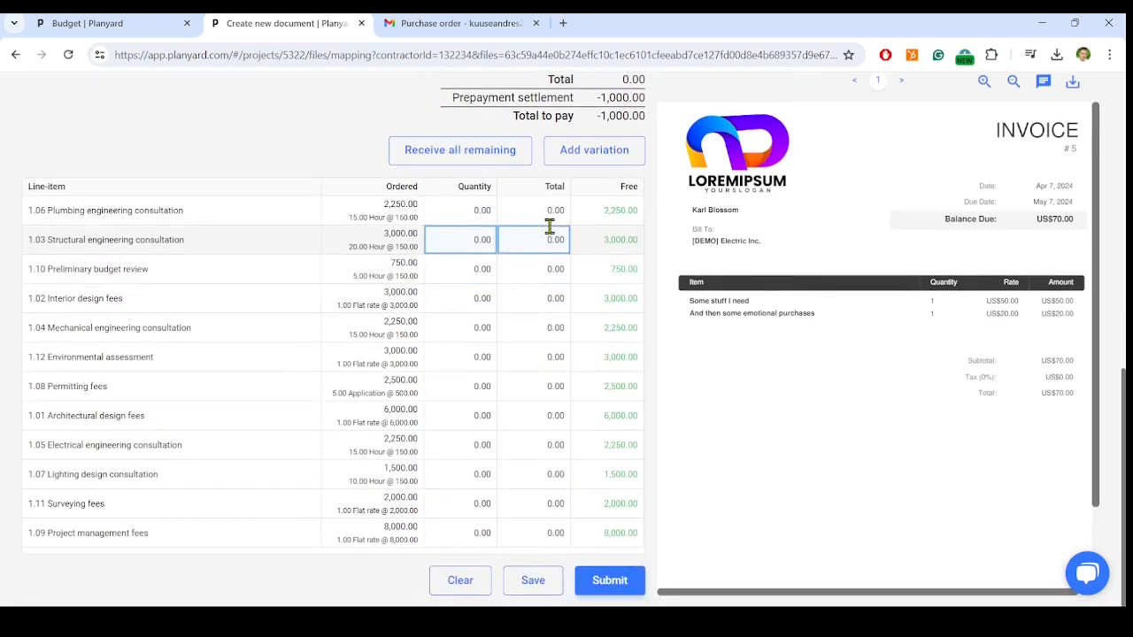
click(548, 358)
text(1,)
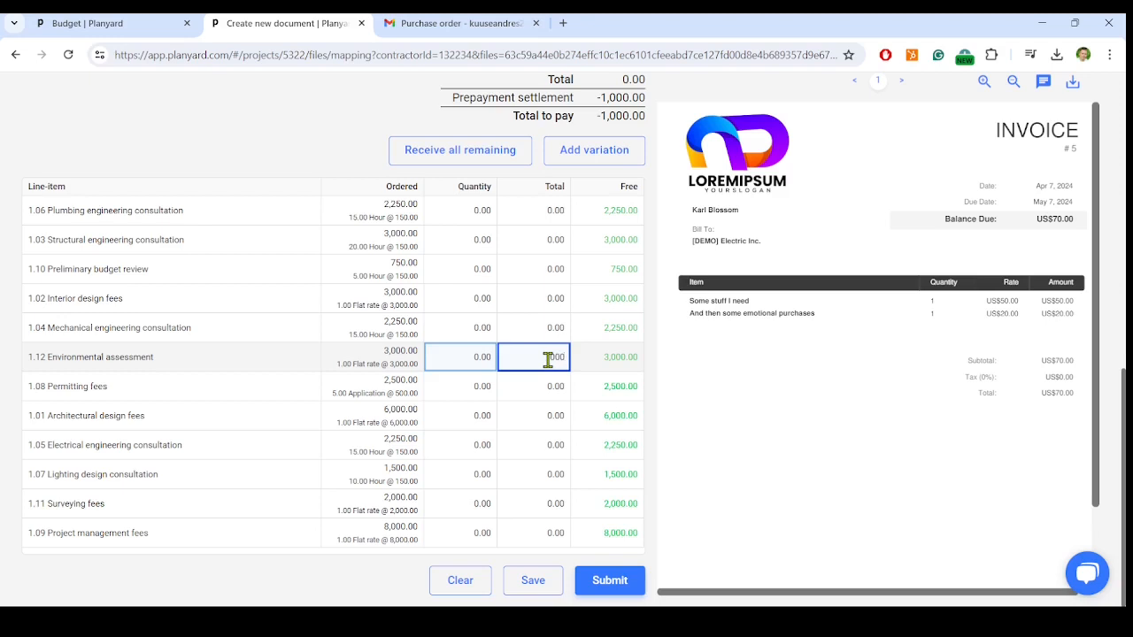
text(000)
click(536, 525)
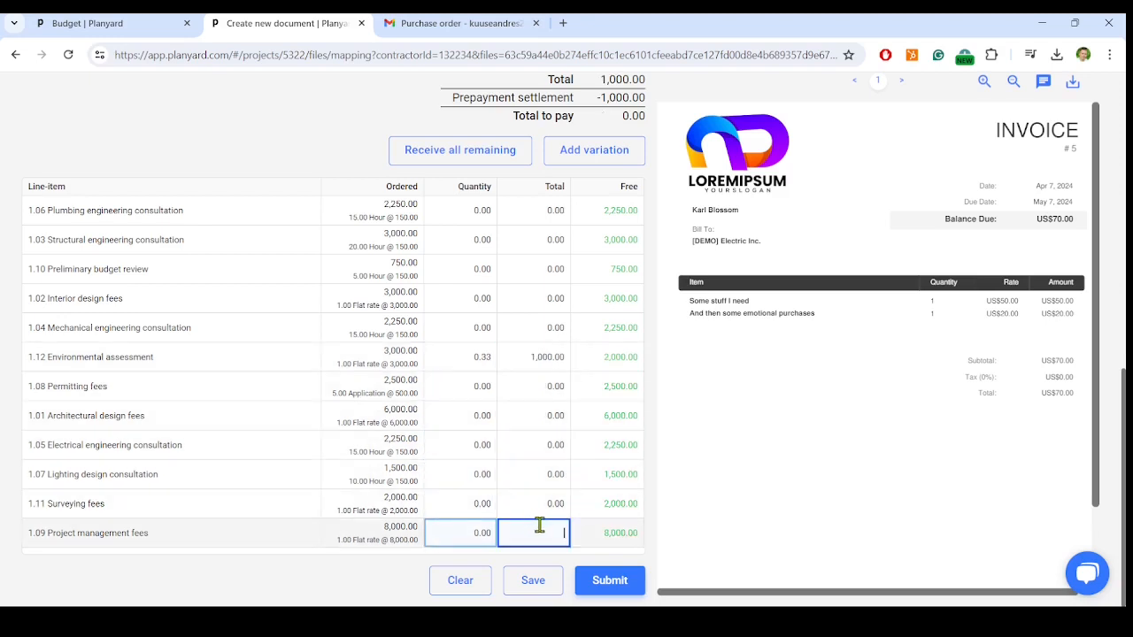
click(298, 147)
click(561, 150)
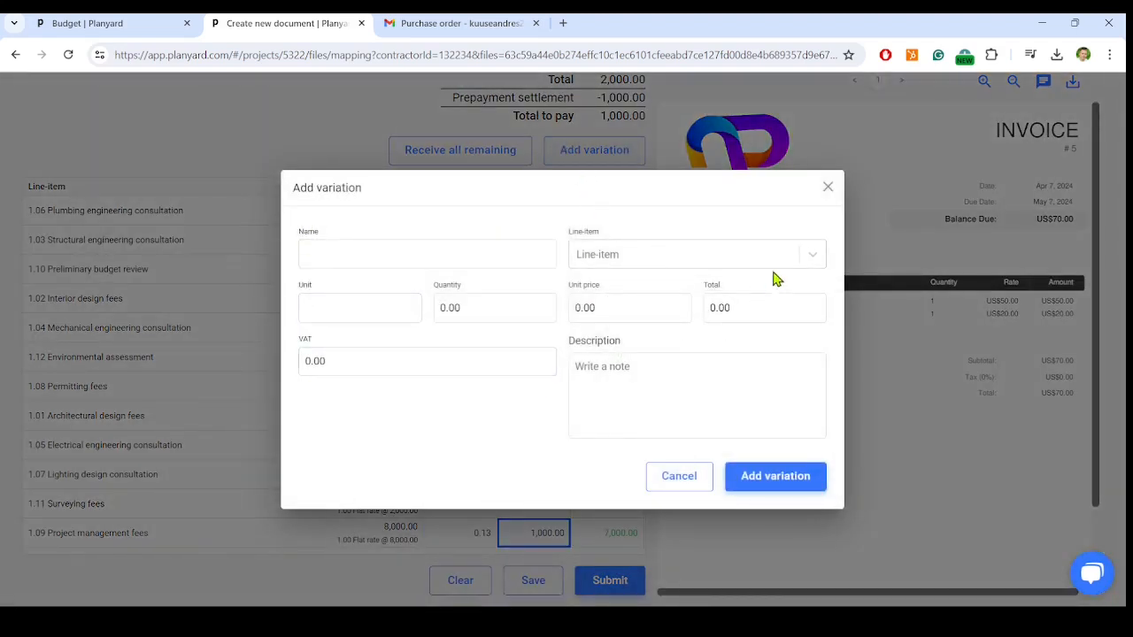
click(816, 256)
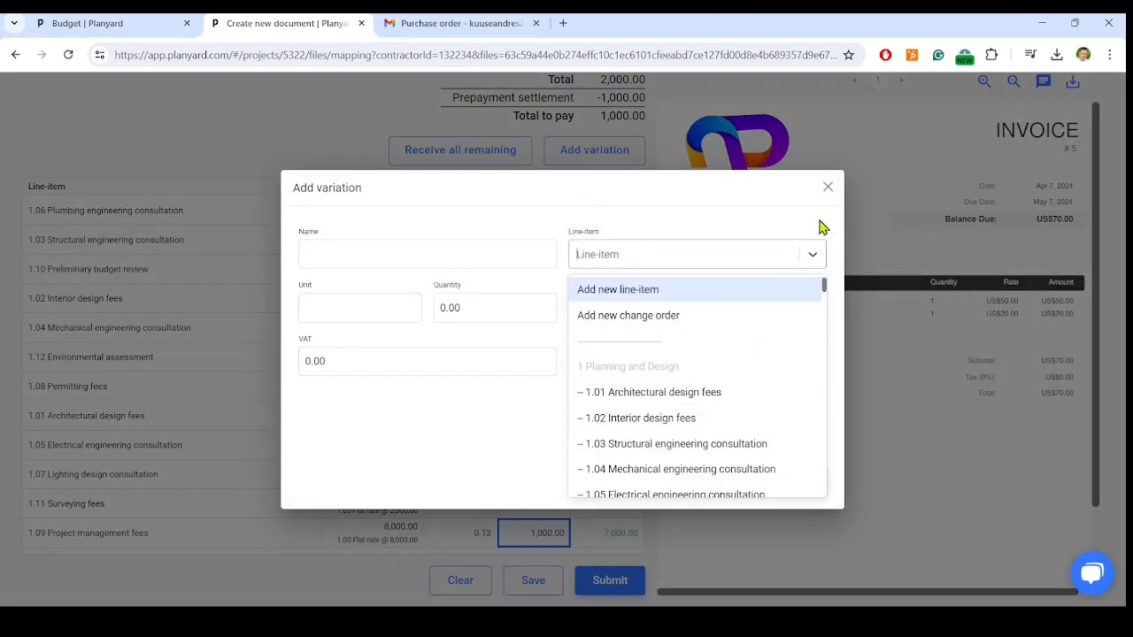
click(828, 187)
- Check the invoice's total, prepayment settlement and total to pay against the line items, and submit the invoice
scroll(644, 209, up, 1)
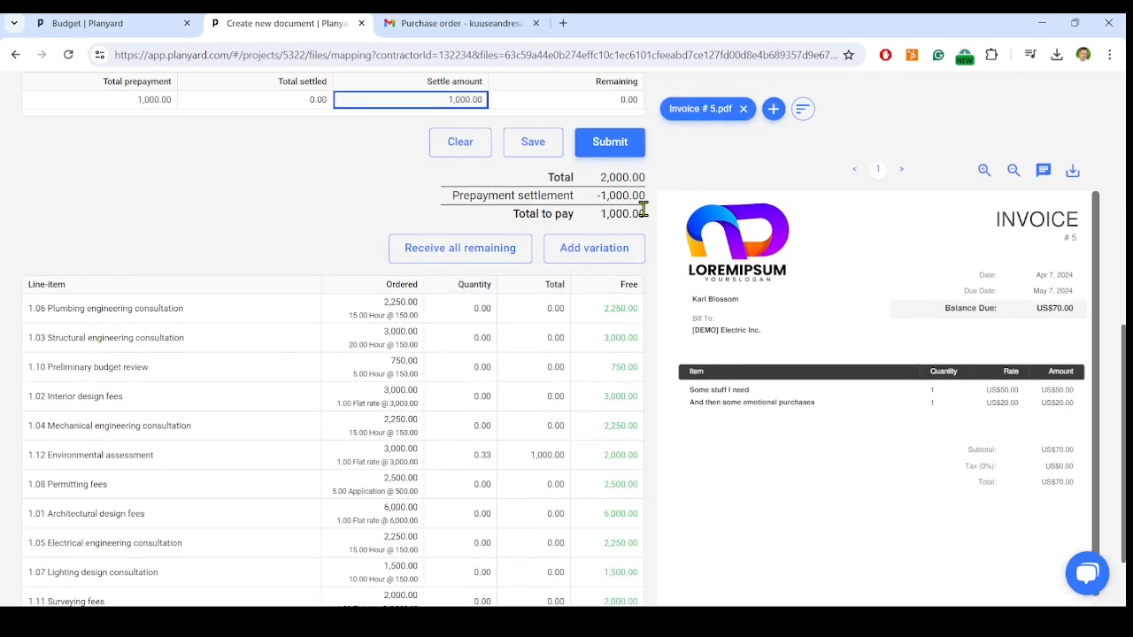
scroll(644, 208, up, 2)
scroll(645, 215, down, 3)
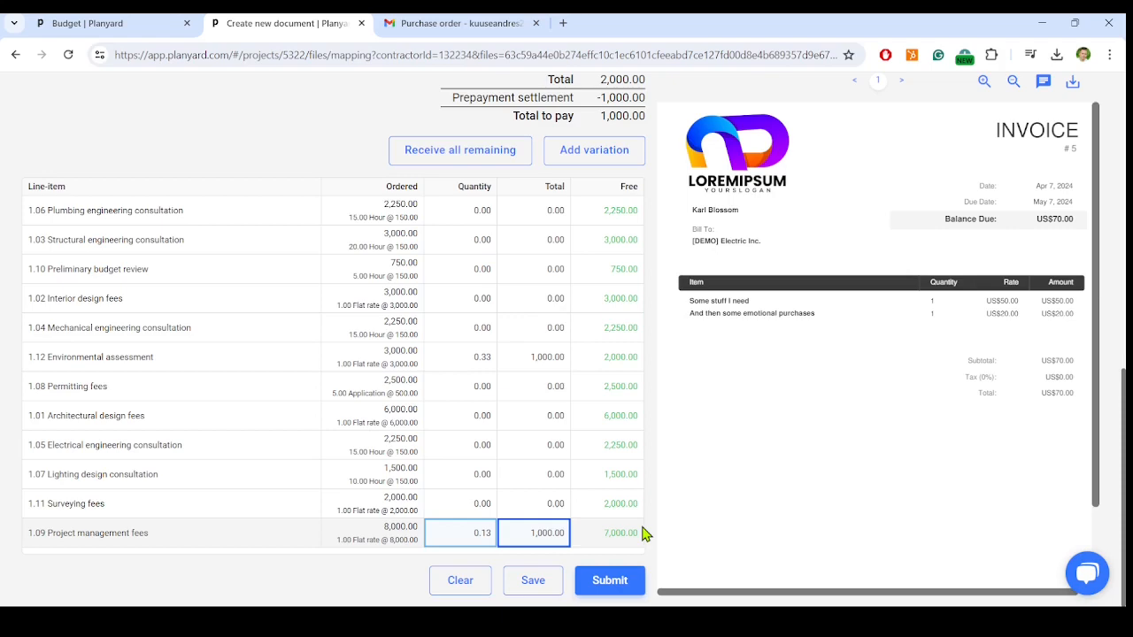
scroll(645, 533, up, 2)
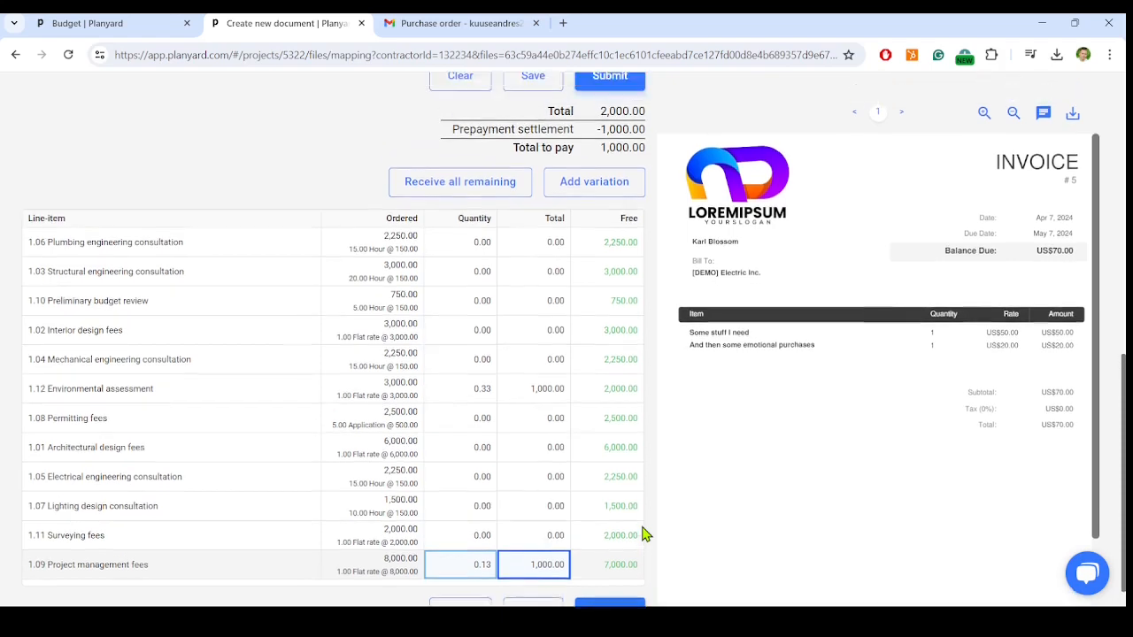
drag(601, 231, 644, 230)
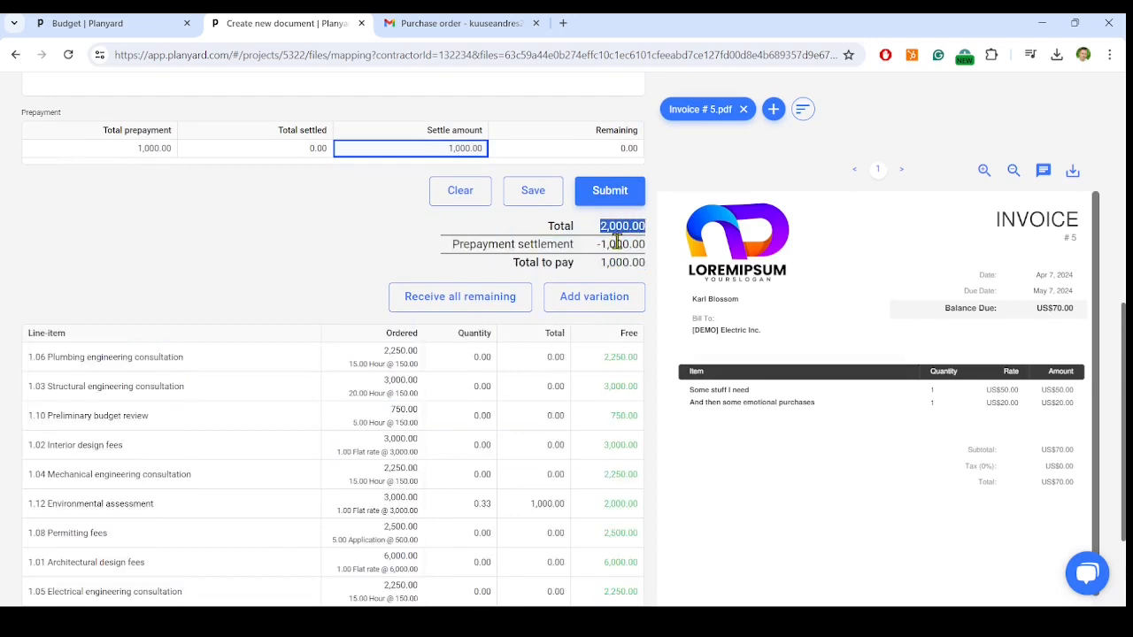
click(617, 243)
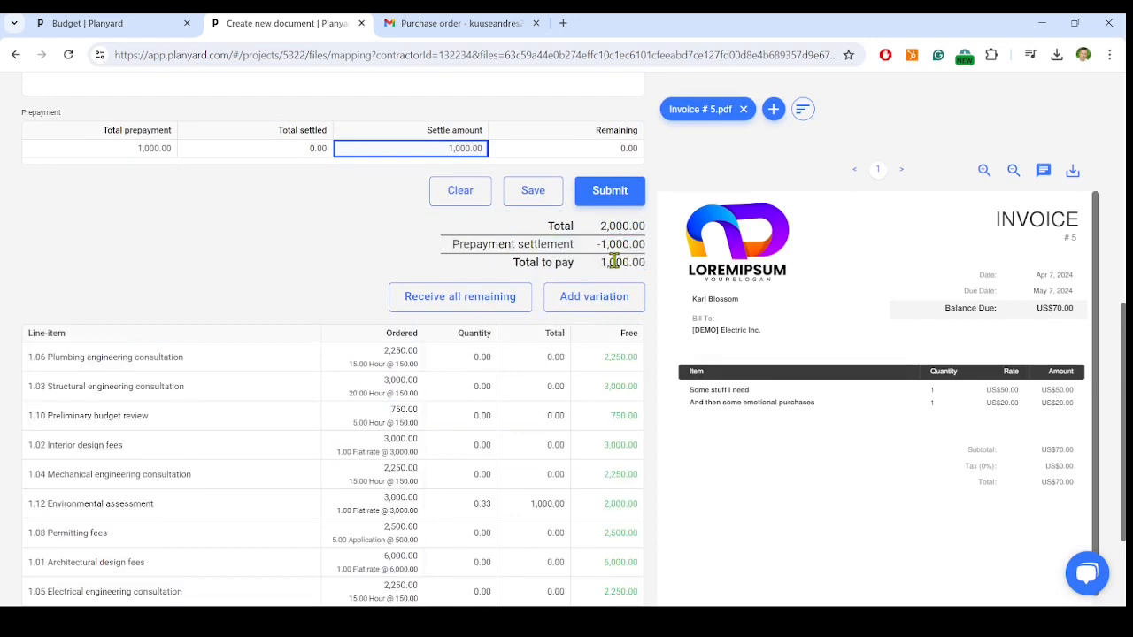
click(630, 193)
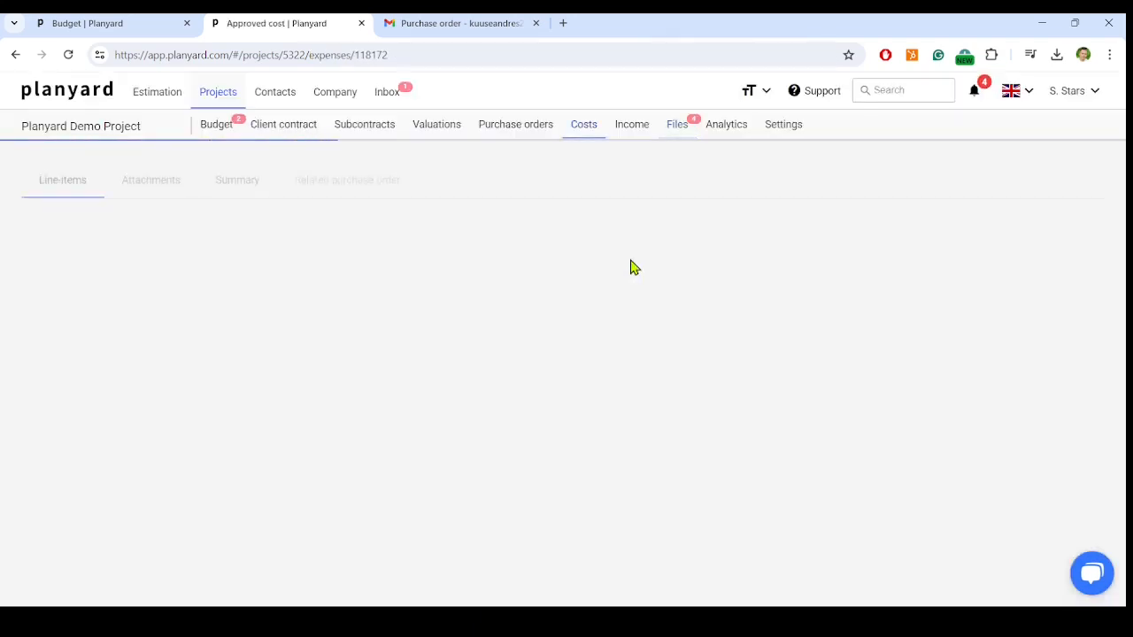
- View the project's approved costs list, and open purchase order demo-PO-001 to check its approved costs and settled prepayment
click(596, 131)
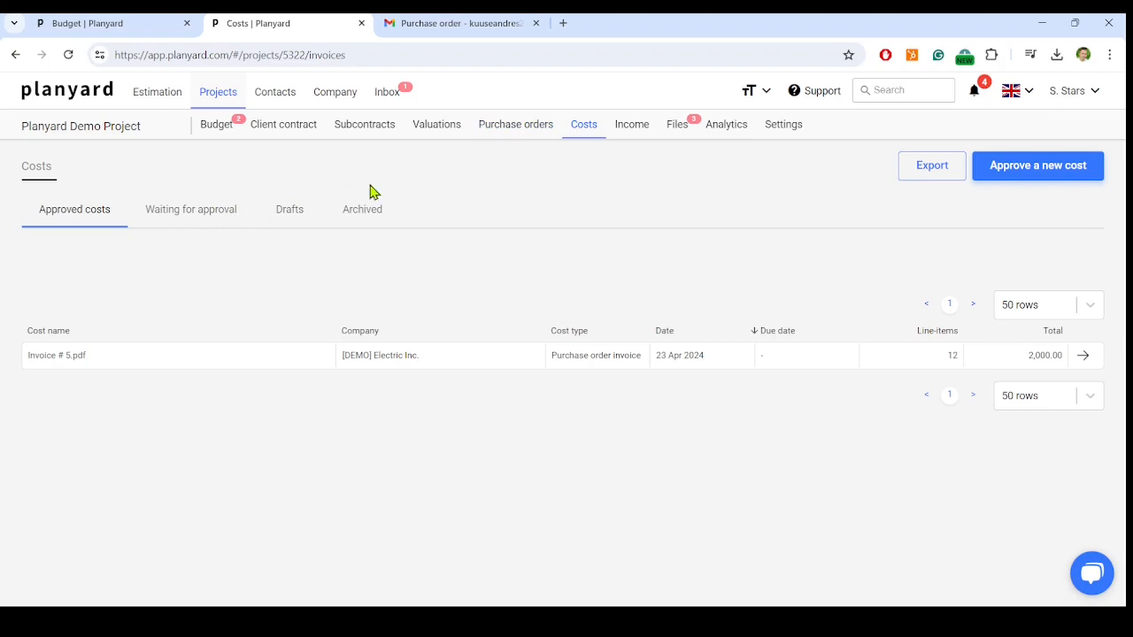
click(505, 139)
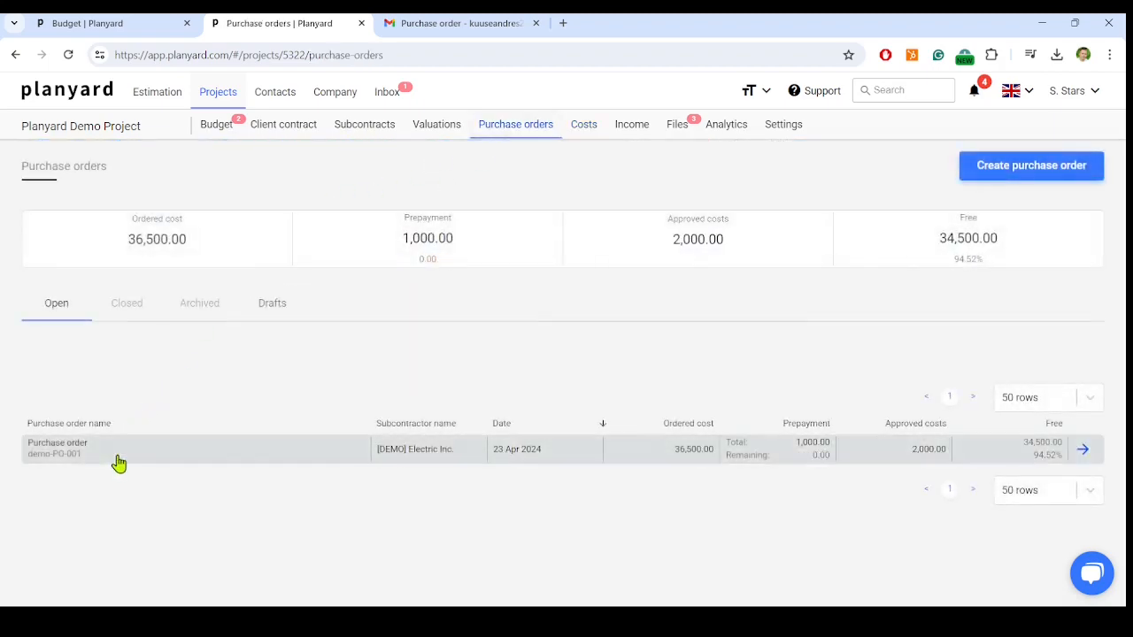
click(124, 462)
scroll(458, 405, down, 5)
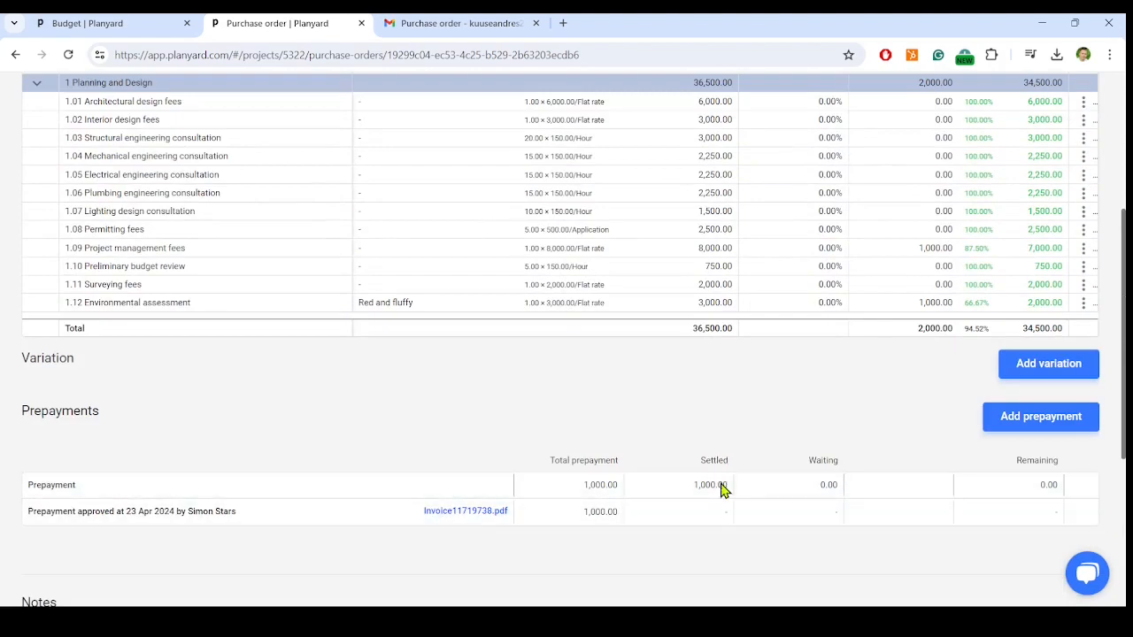
scroll(734, 483, up, 3)
scroll(741, 488, down, 5)
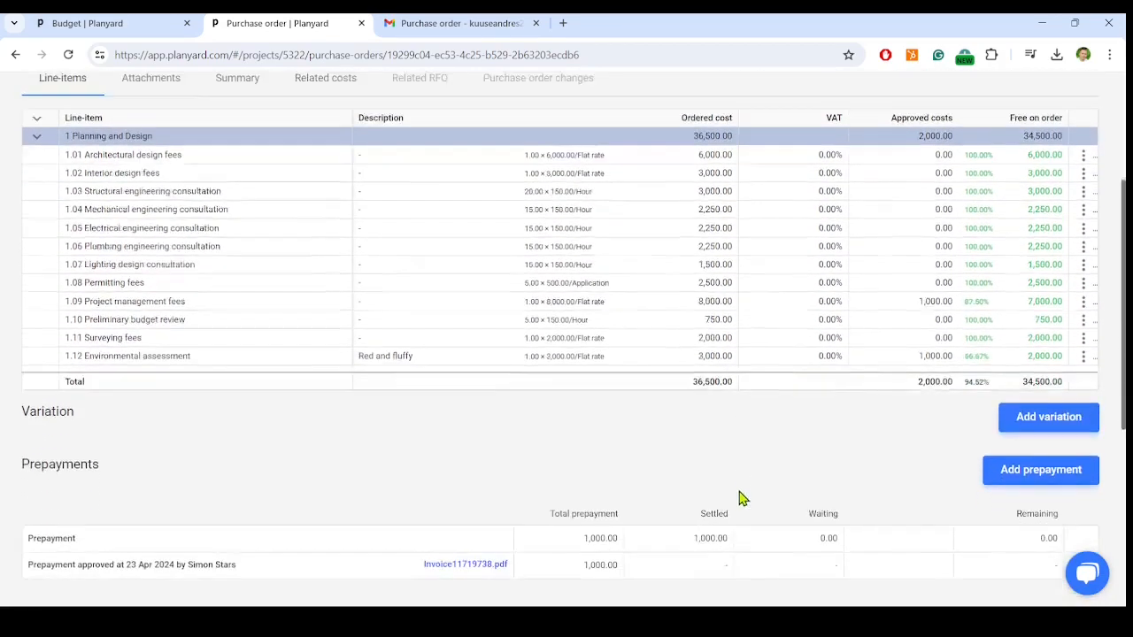
scroll(741, 496, up, 10)
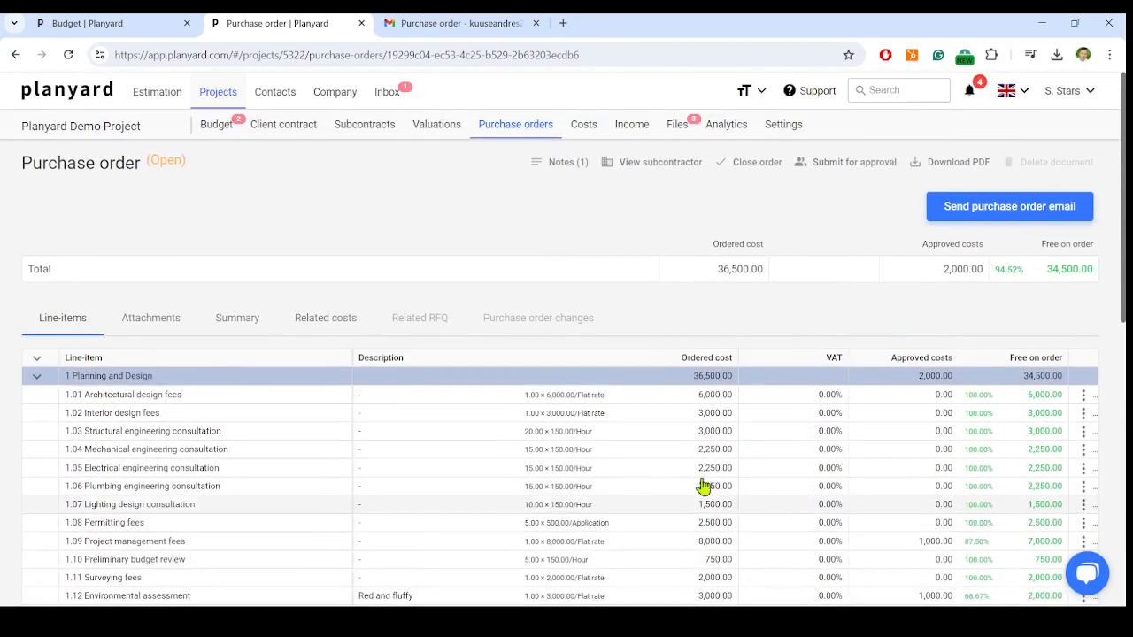
- Check the approved and committed costs for category 1 Planning and Design in the project budget
click(220, 124)
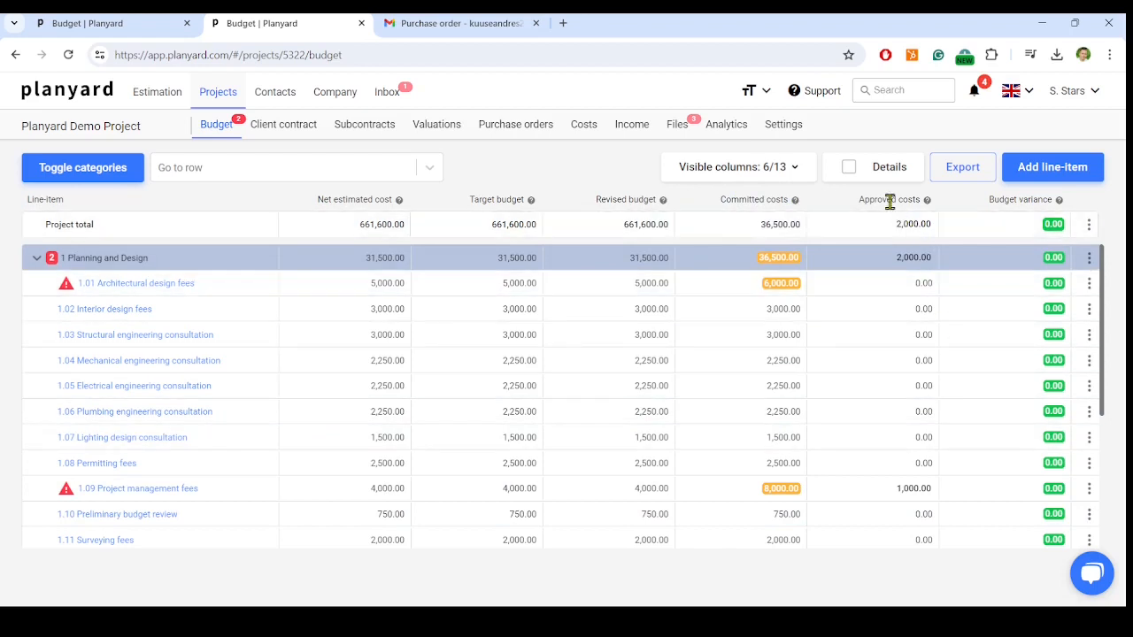
mouse_move(871, 199)
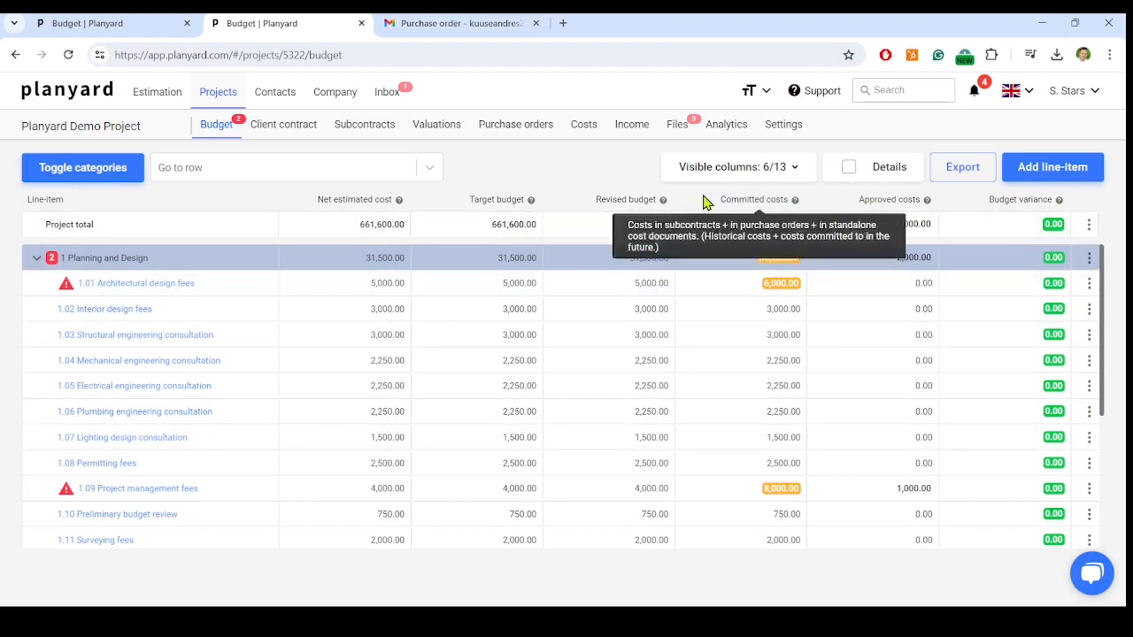
- Close purchase order demo-PO-001 and return to the project budget
click(499, 128)
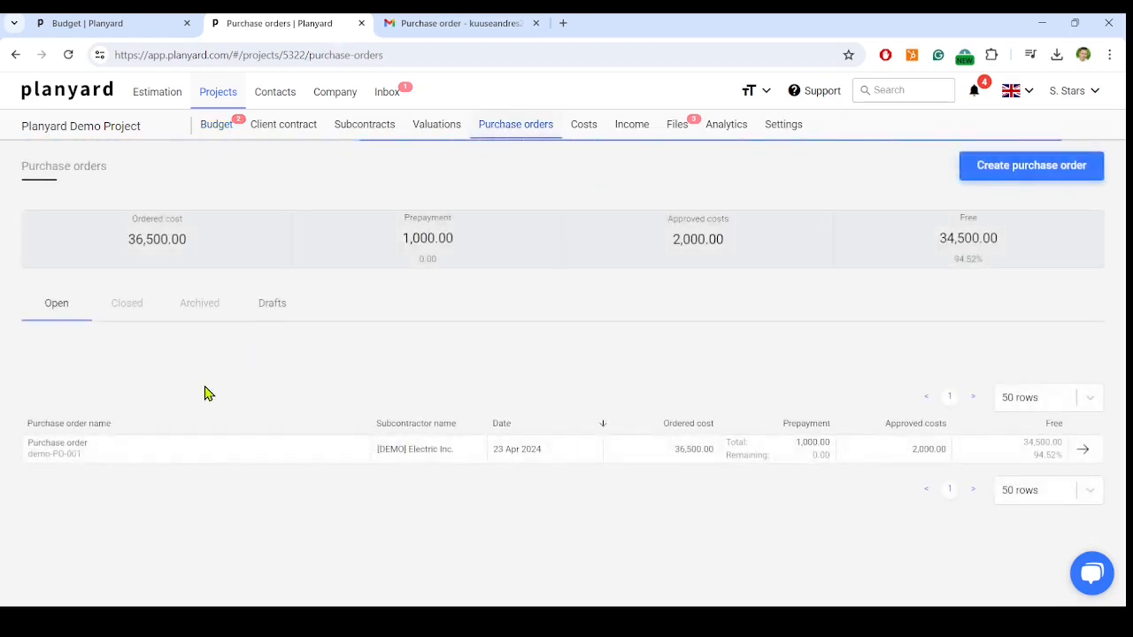
click(161, 462)
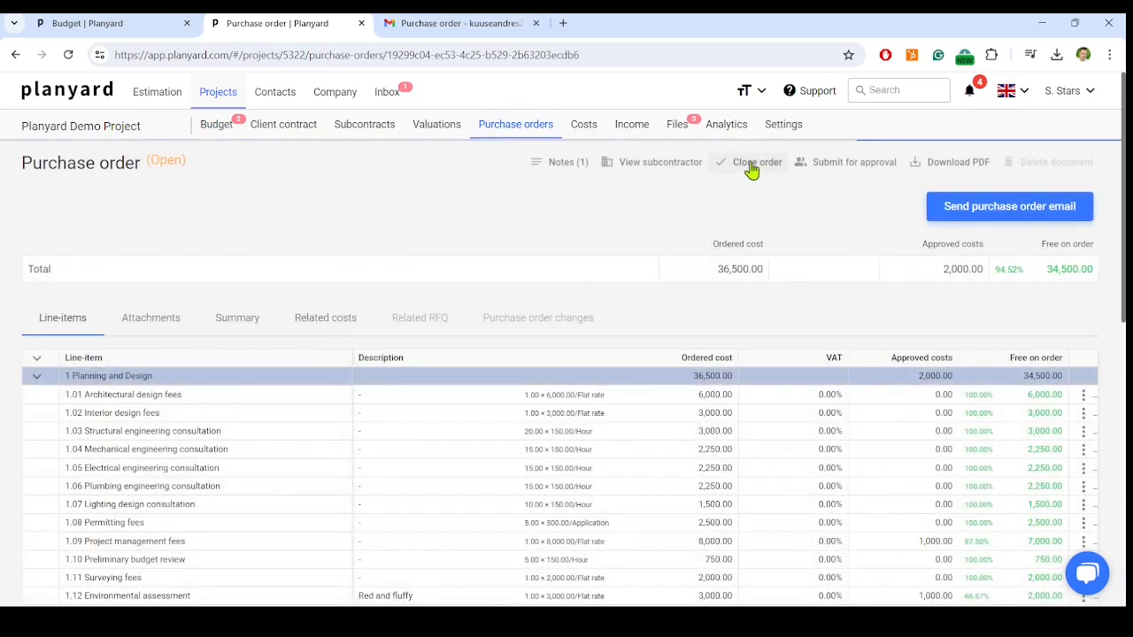
click(754, 169)
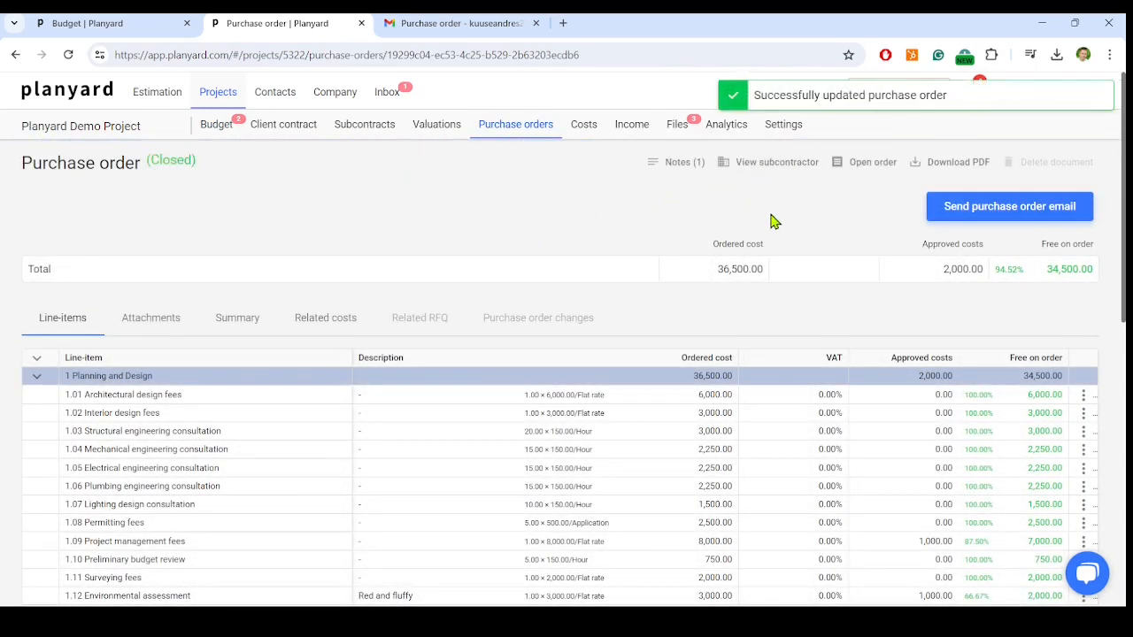
click(205, 131)
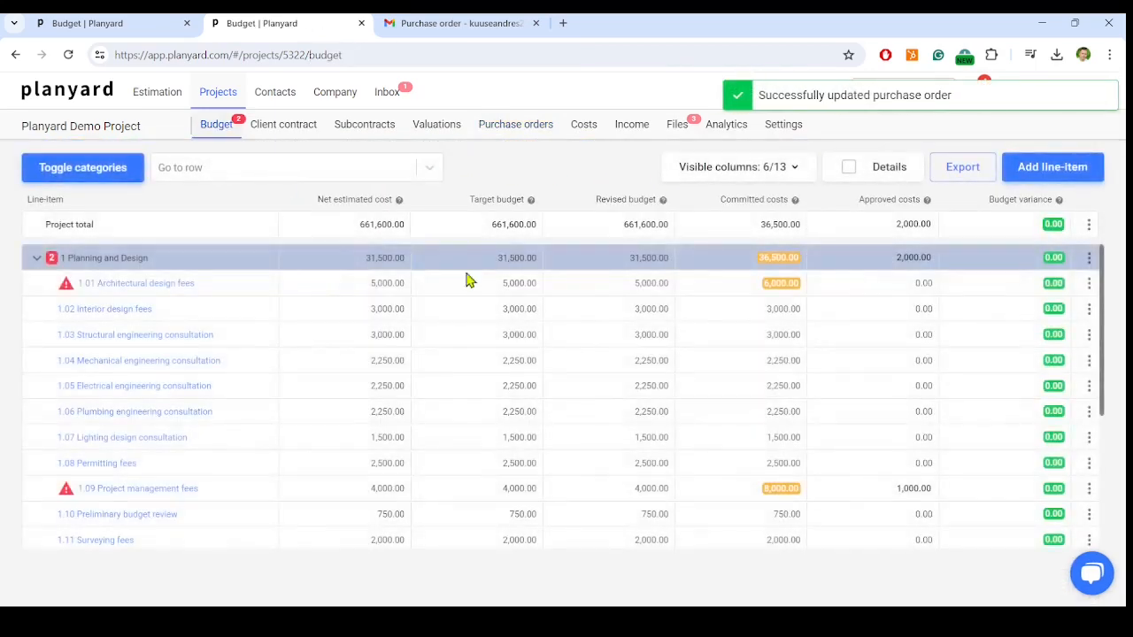